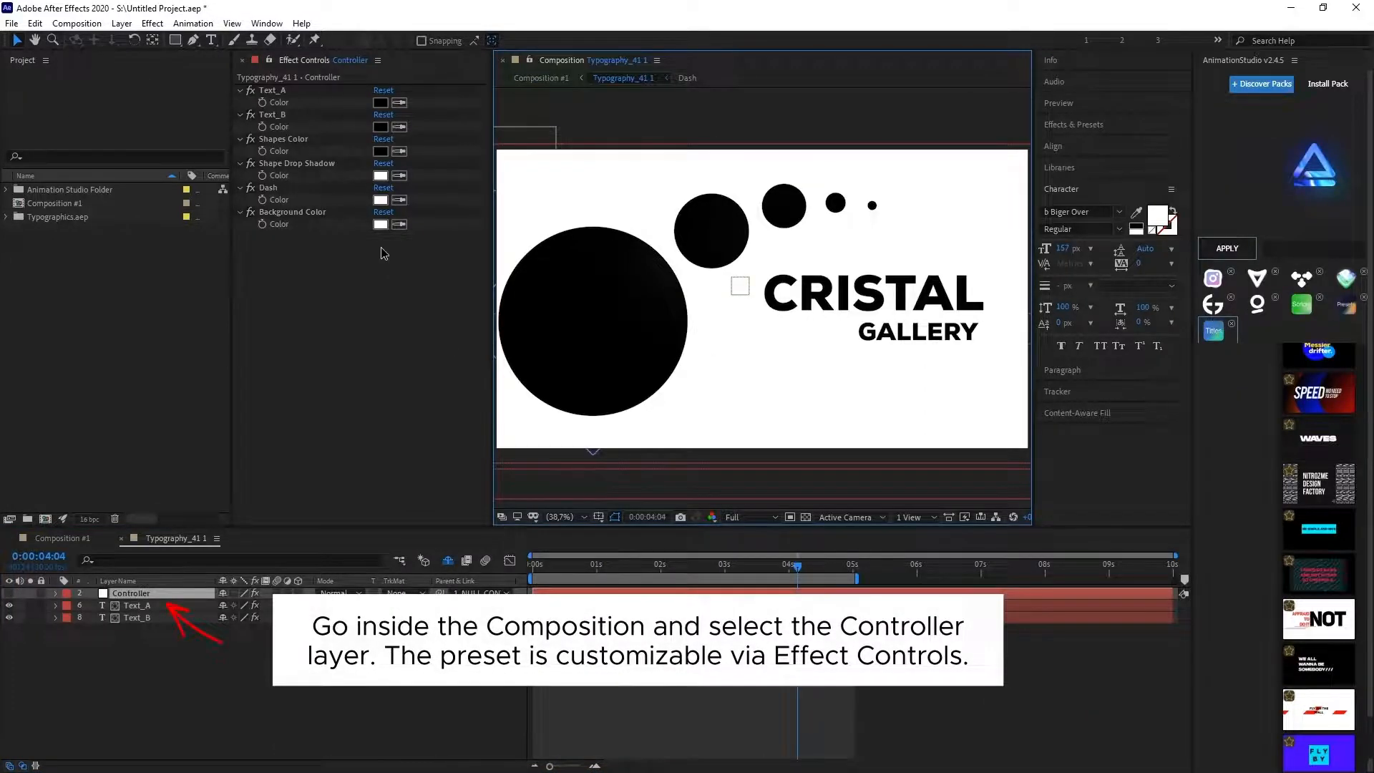
Step: Set the Controller's Text_A color to orange FF9000
left_click(380, 103)
mouse_move(1152, 587)
left_mouse_down()
mouse_move(1154, 654)
mouse_move(1162, 490)
left_mouse_up()
left_click_drag(1157, 645, 1159, 662)
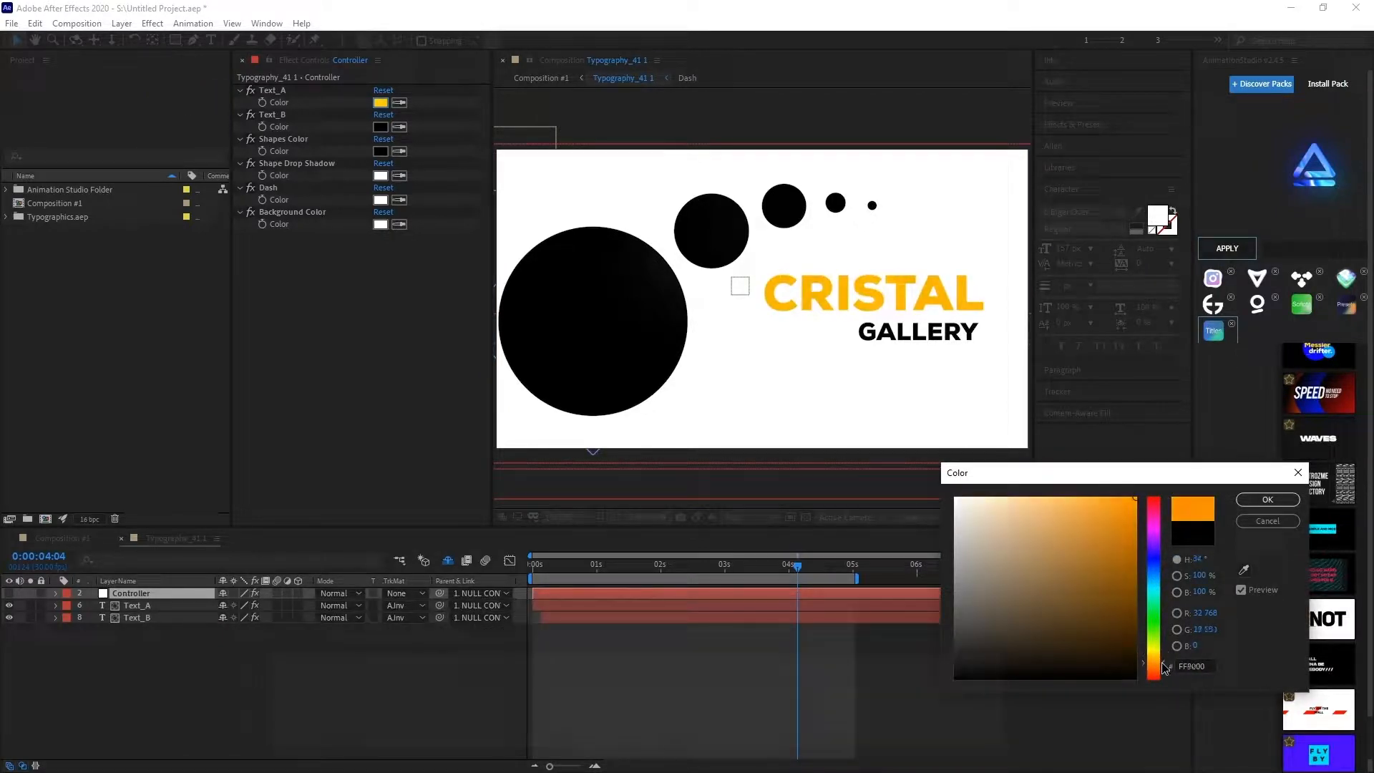
left_click(1267, 499)
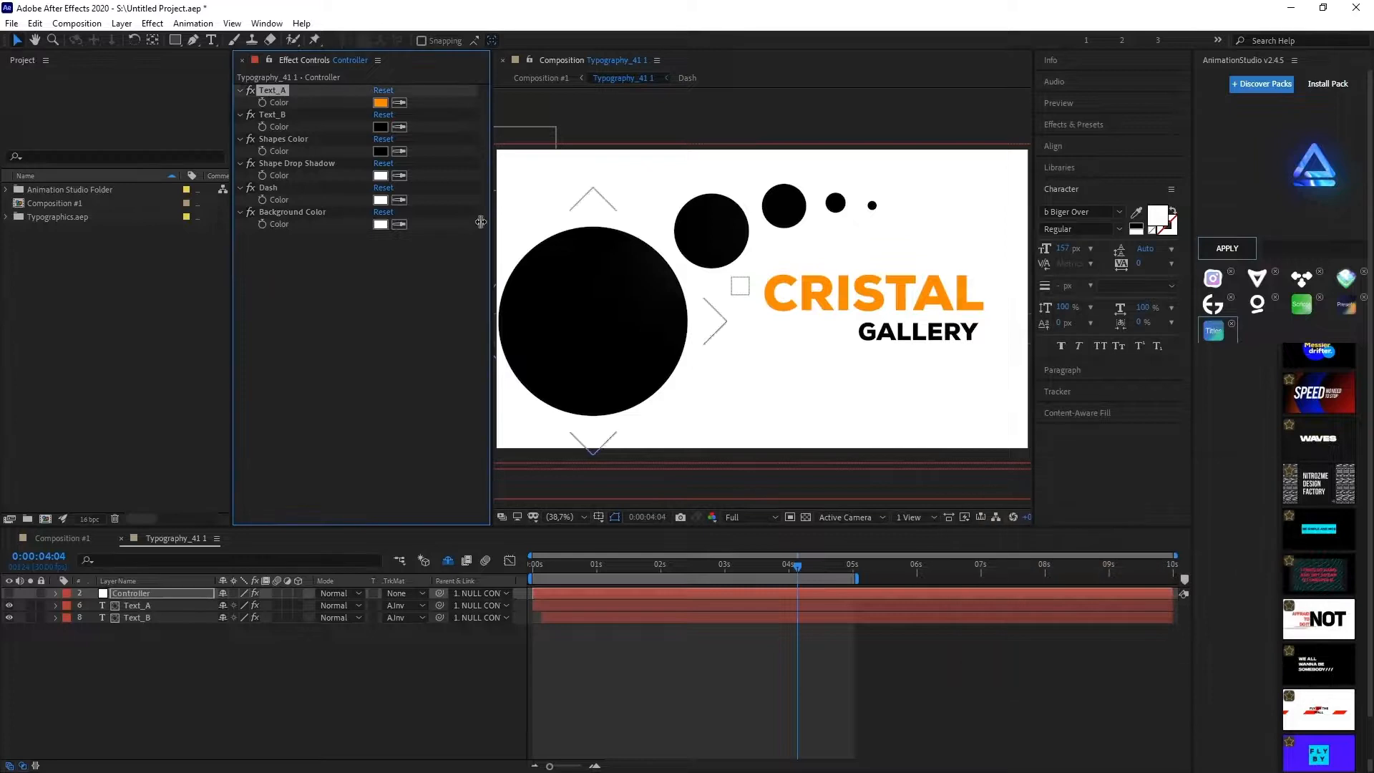
Step: Set the Controller's Text_B color to purple 7900F4
left_click(282, 116)
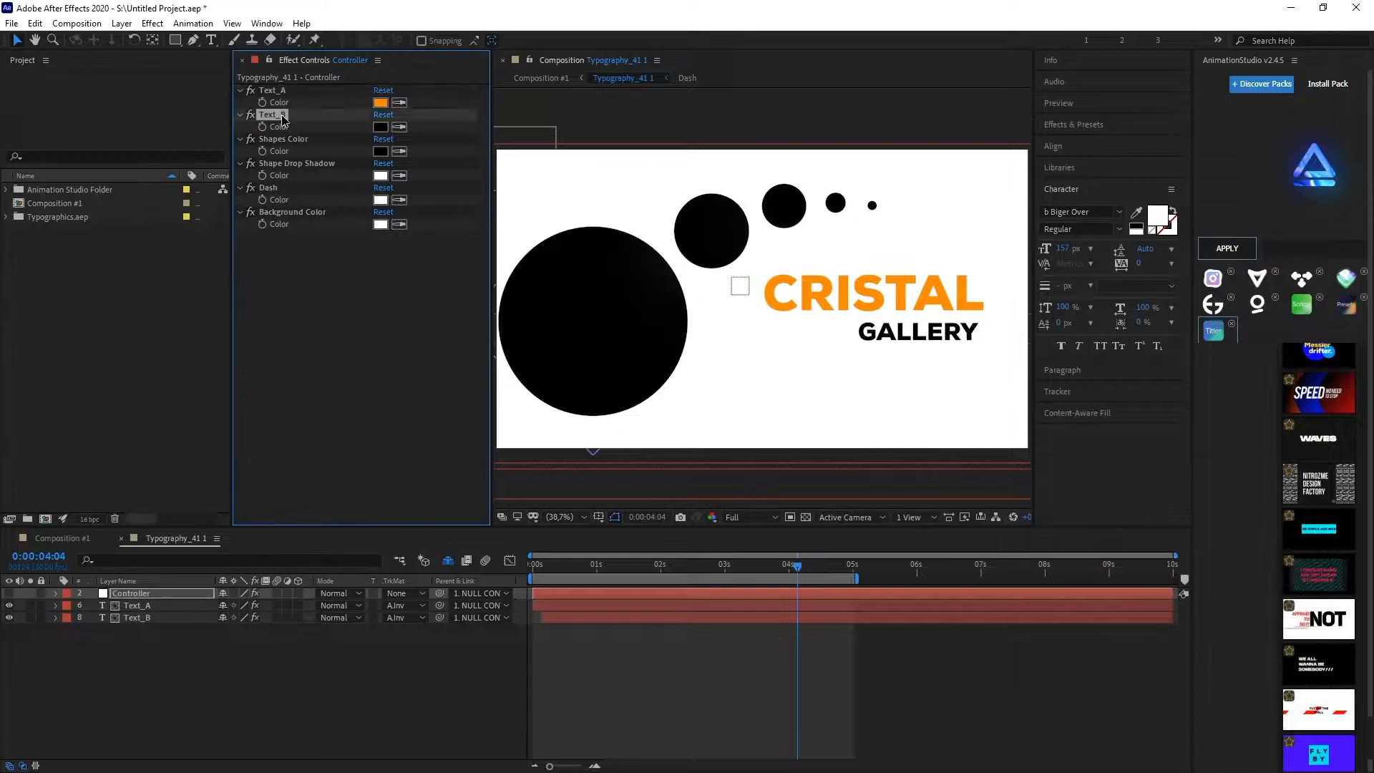
left_click(381, 127)
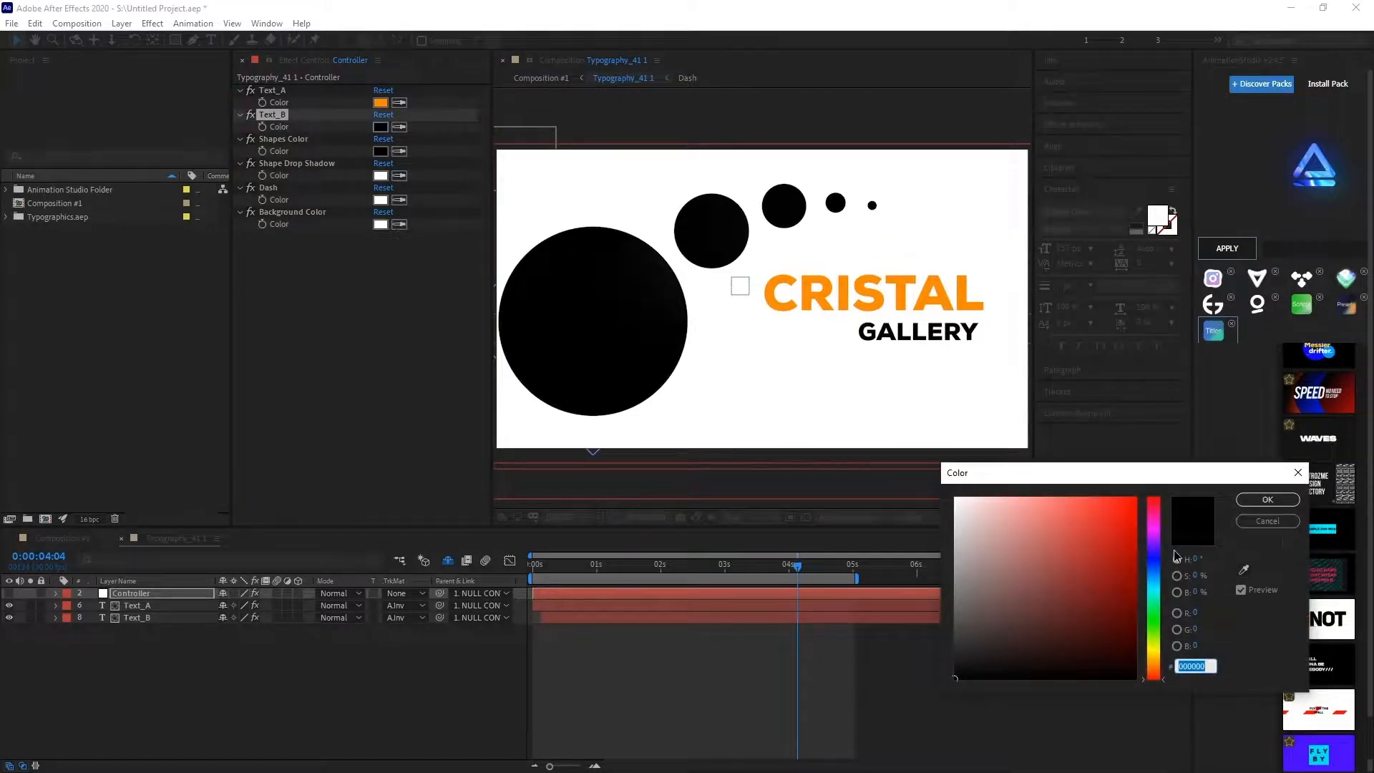
left_click_drag(1147, 575, 1155, 604)
left_click(1136, 506)
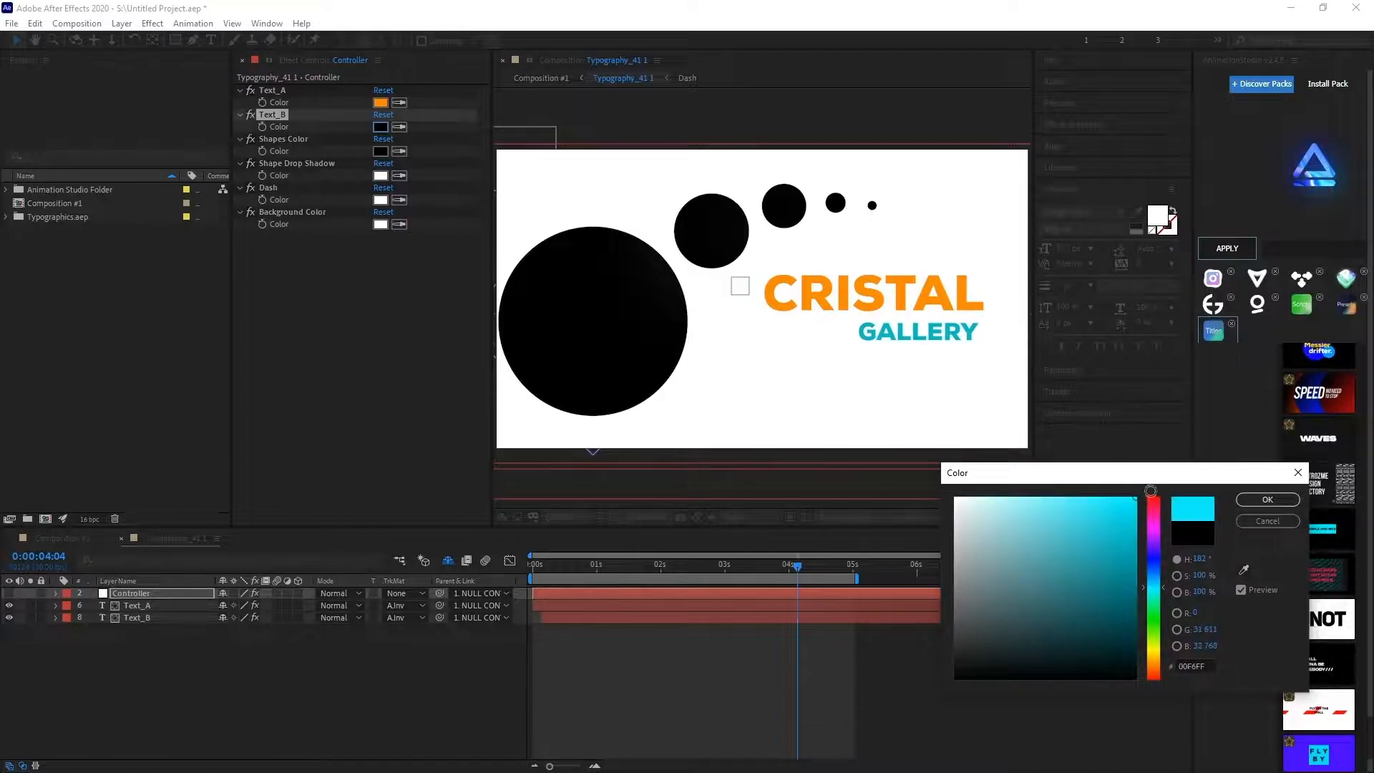
mouse_move(1159, 547)
left_mouse_down()
mouse_move(1161, 563)
mouse_move(1158, 549)
left_mouse_up()
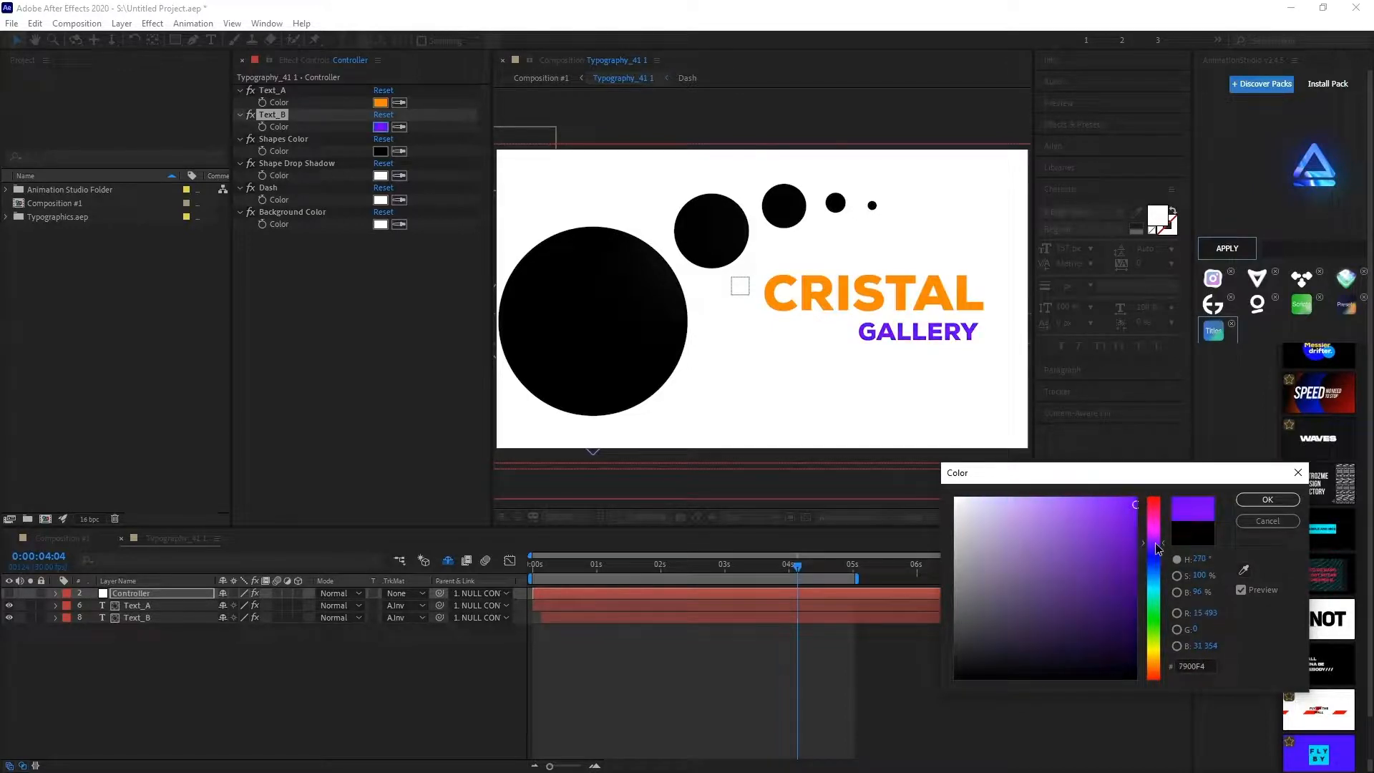
left_click(1267, 500)
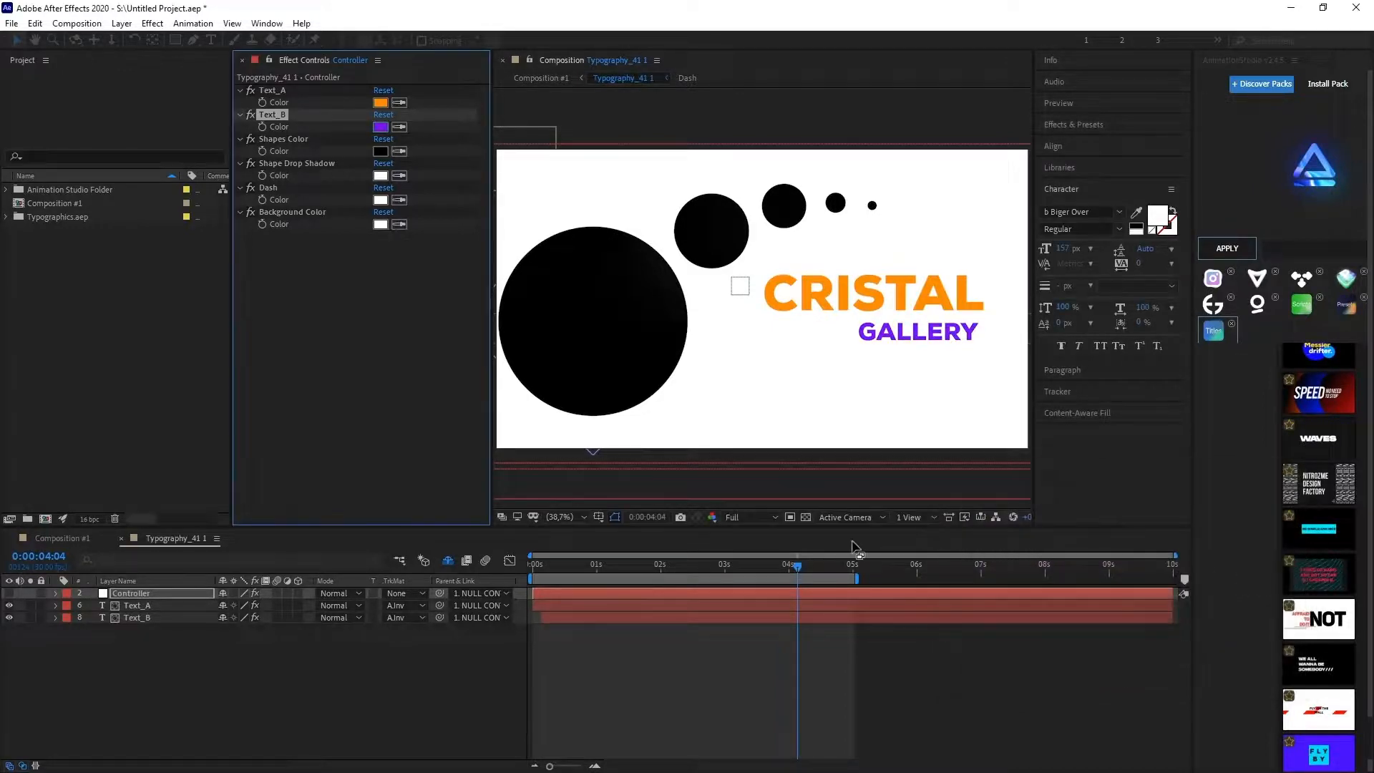
Step: Replace the Text_A layer's text with NITROZME and the Text_B layer's text with TITLES
left_click(134, 606)
type("NITROZME")
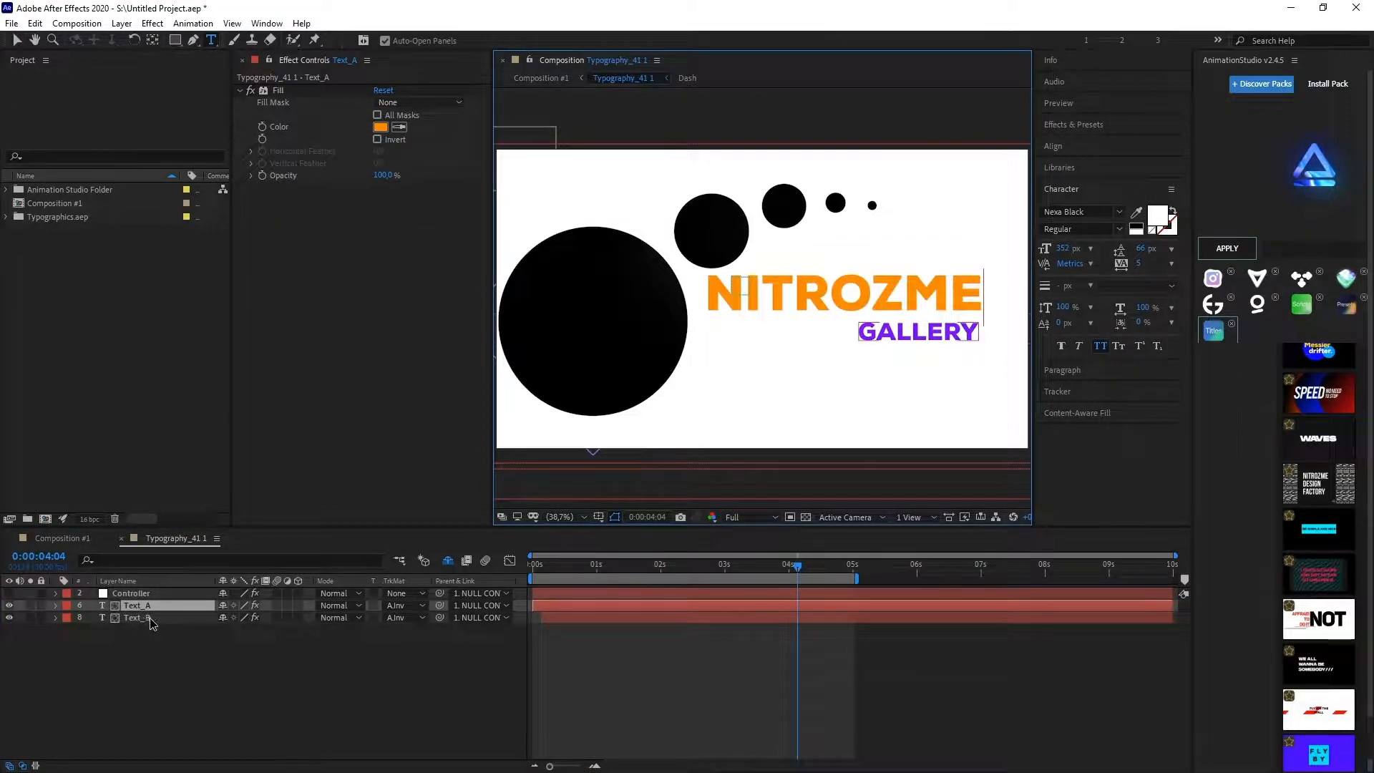
left_click(152, 618)
type("TITLES")
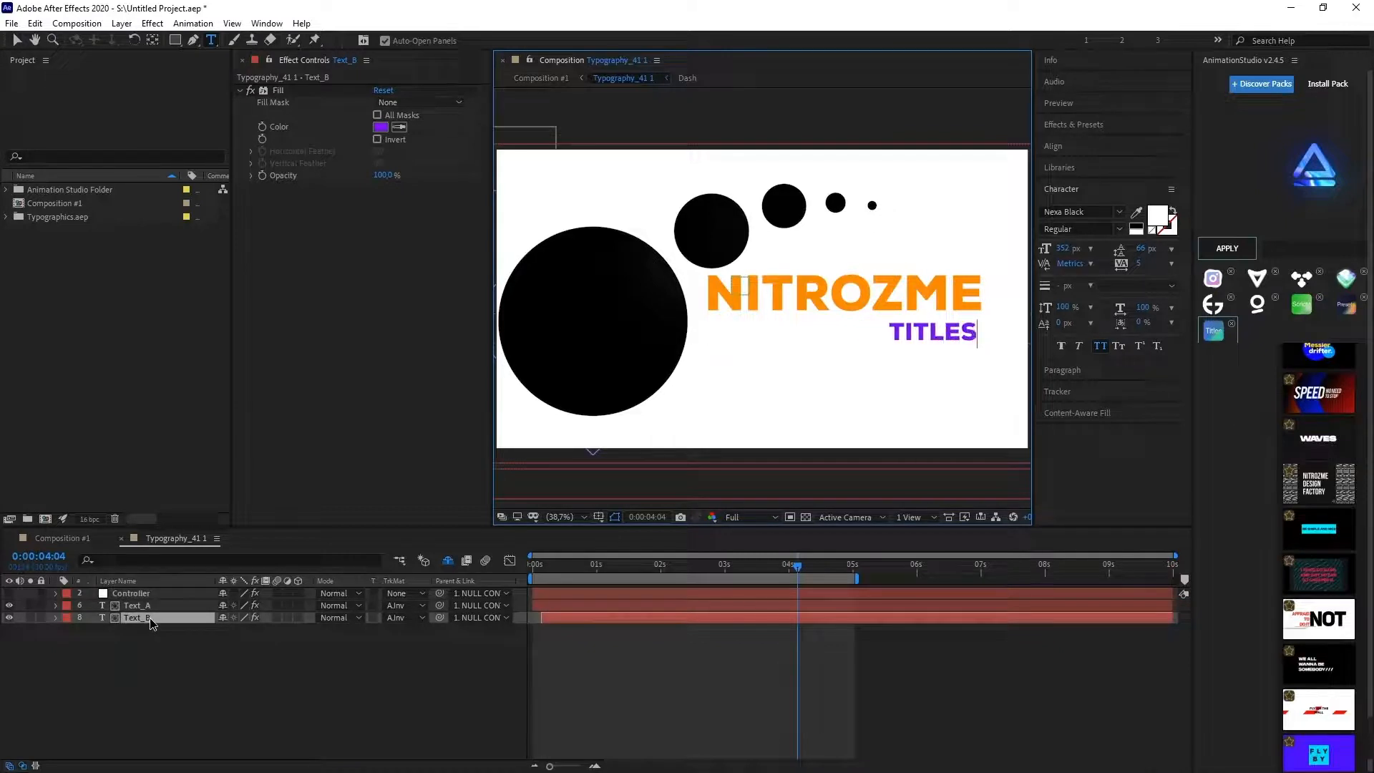
Step: Set the Controller's Shapes Color to blue 2463E2 and scrub through the title animation from the start
left_click(161, 594)
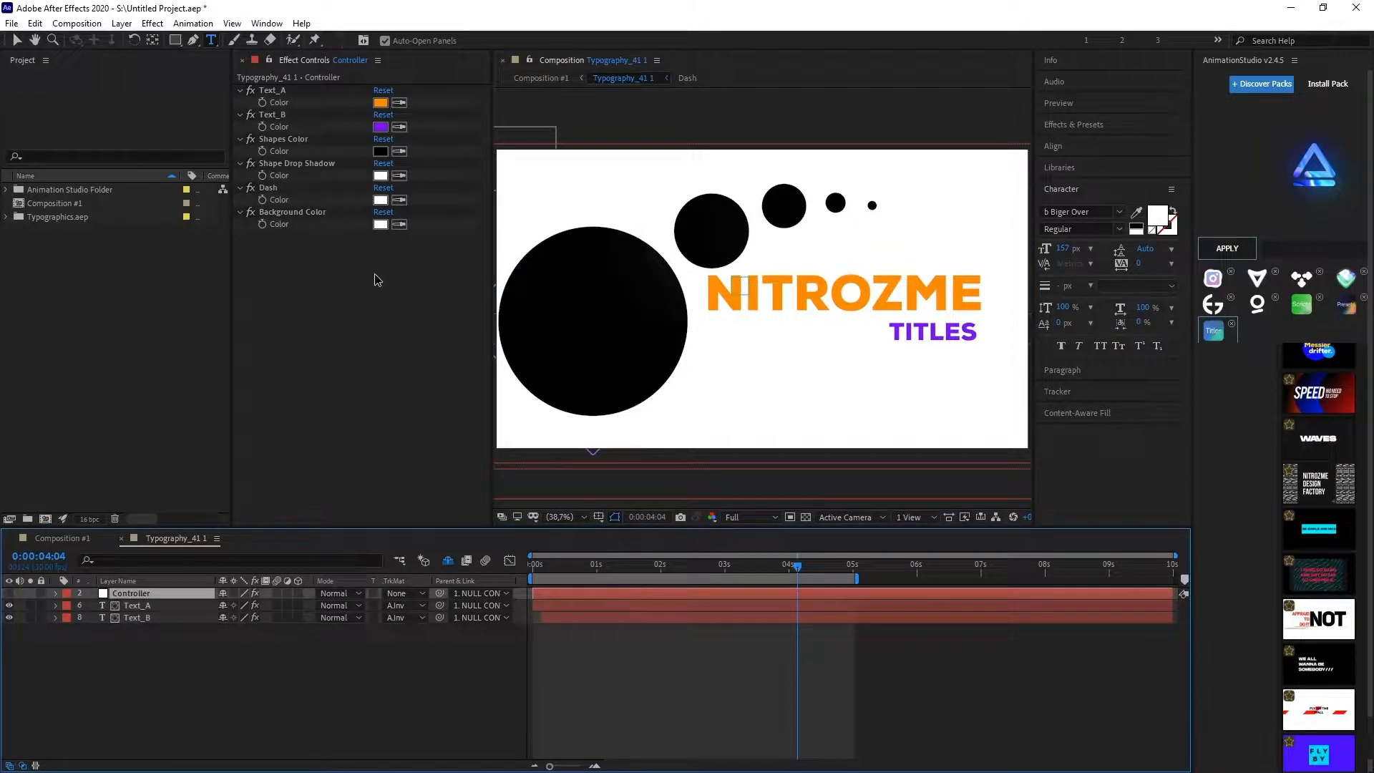
left_click(380, 151)
left_click(1153, 633)
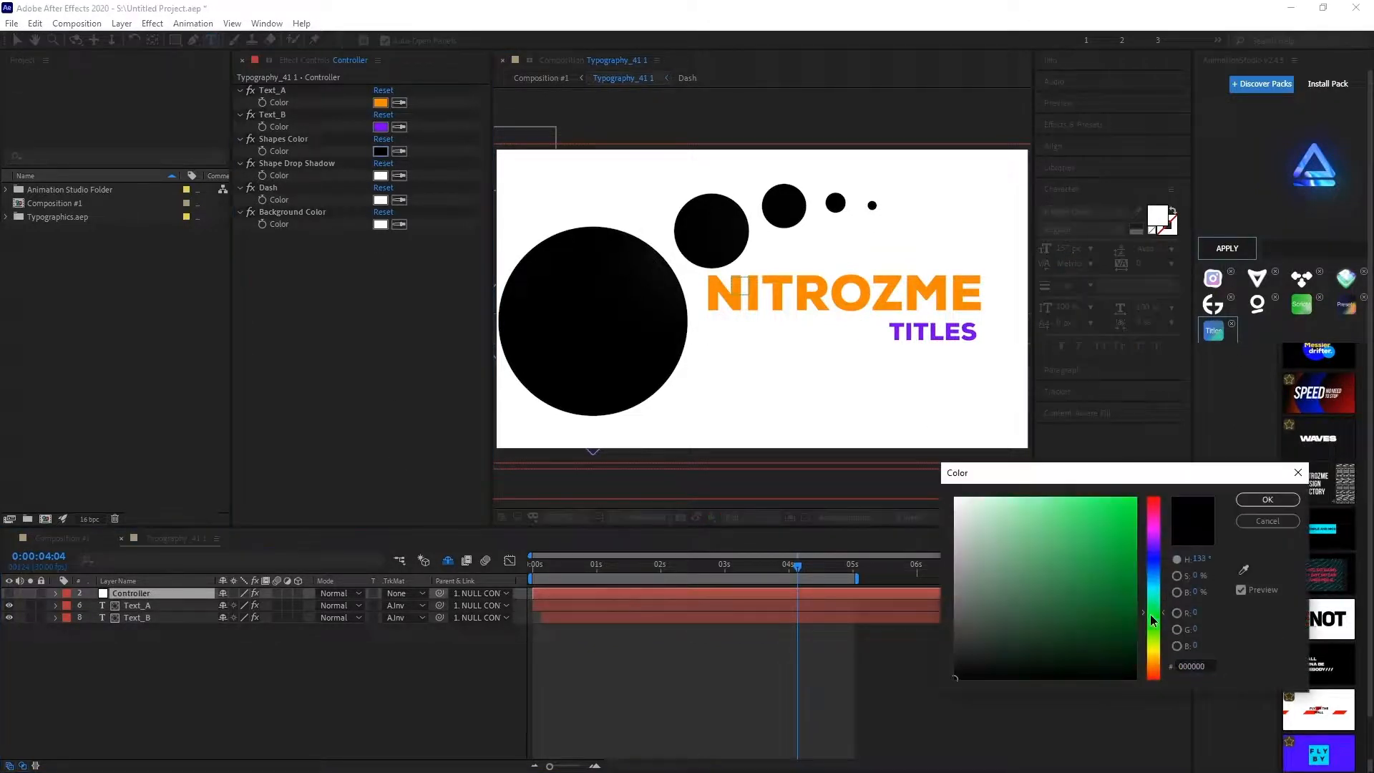
mouse_move(1153, 634)
left_mouse_down()
mouse_move(1147, 471)
mouse_move(1106, 519)
left_mouse_up()
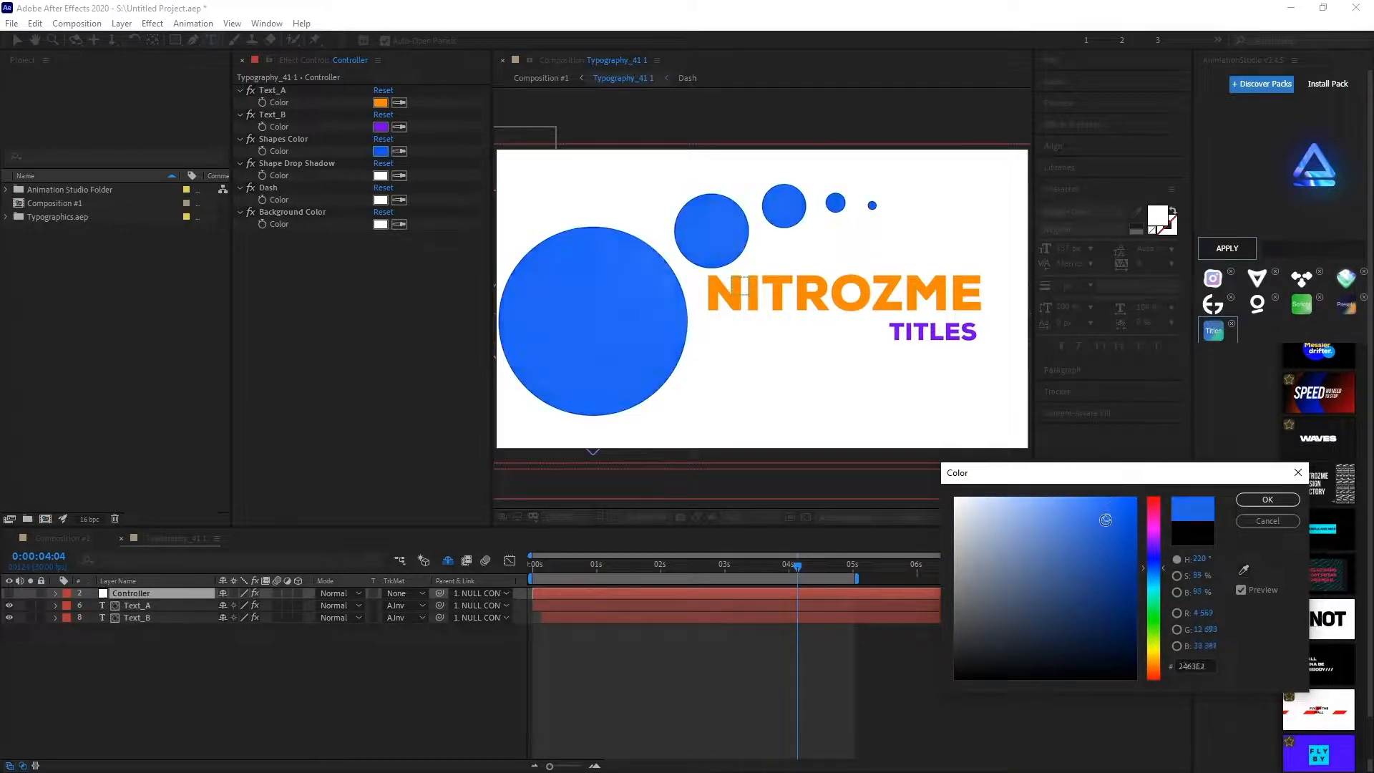
left_click(1260, 500)
left_click(545, 572)
left_click_drag(545, 573, 834, 604)
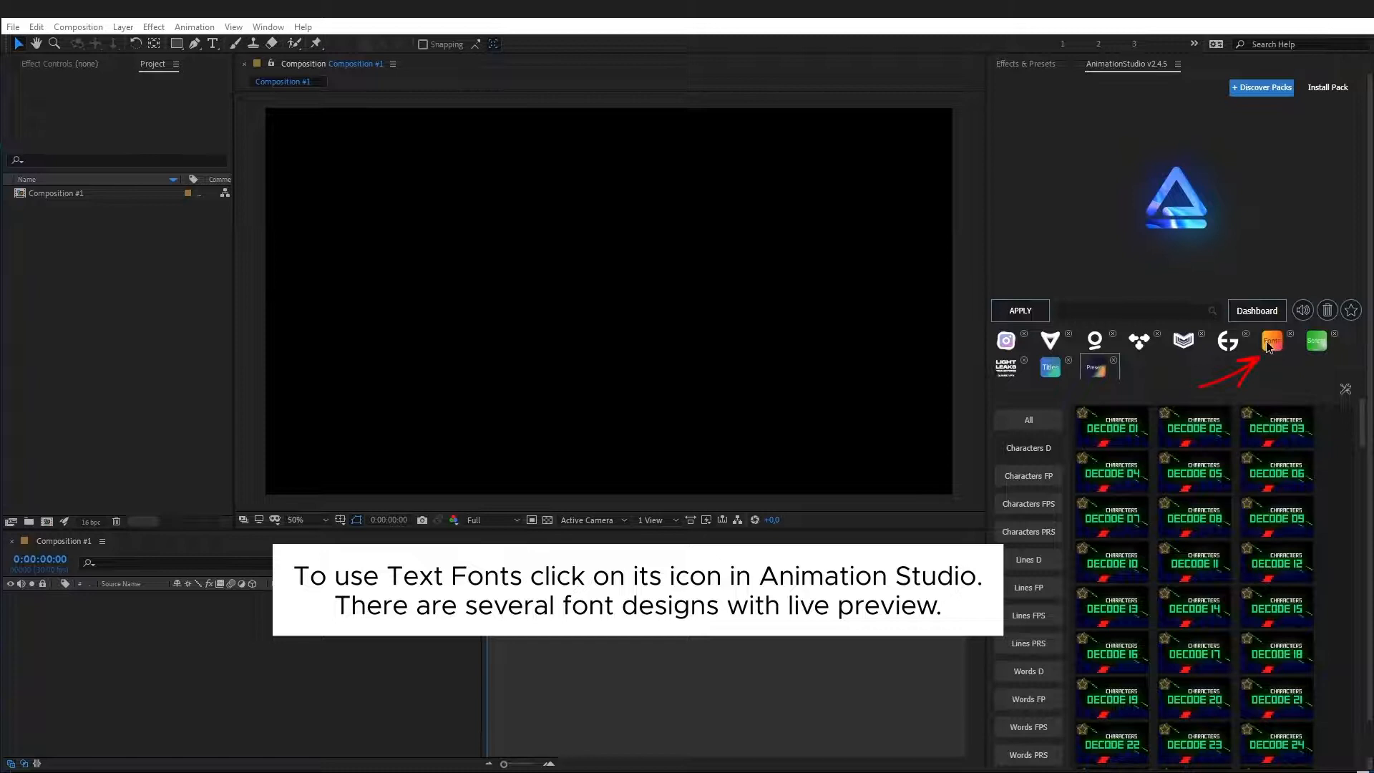
Step: Open the Text Fonts pack in Animation Studio, preview a Jura letter and display the Montserrat letters
left_click(1268, 343)
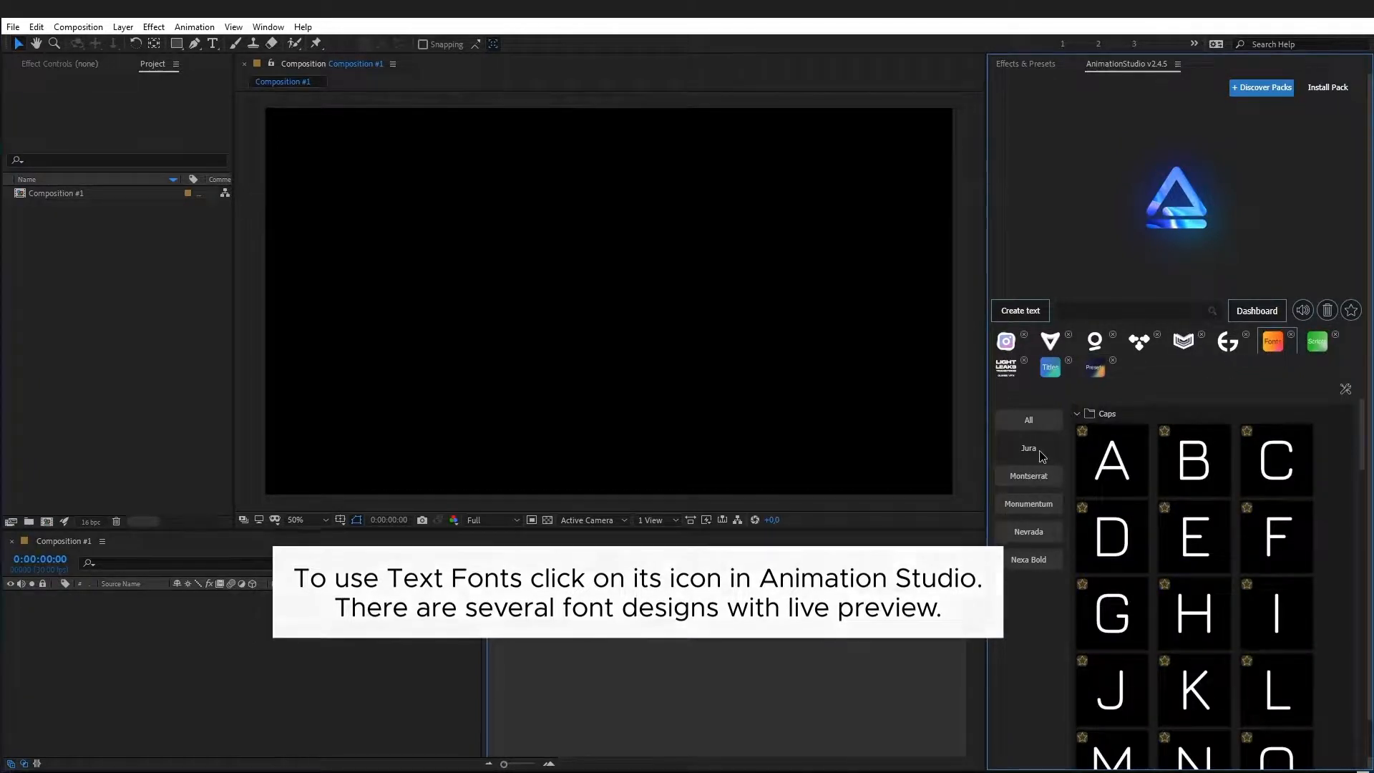
mouse_move(1190, 535)
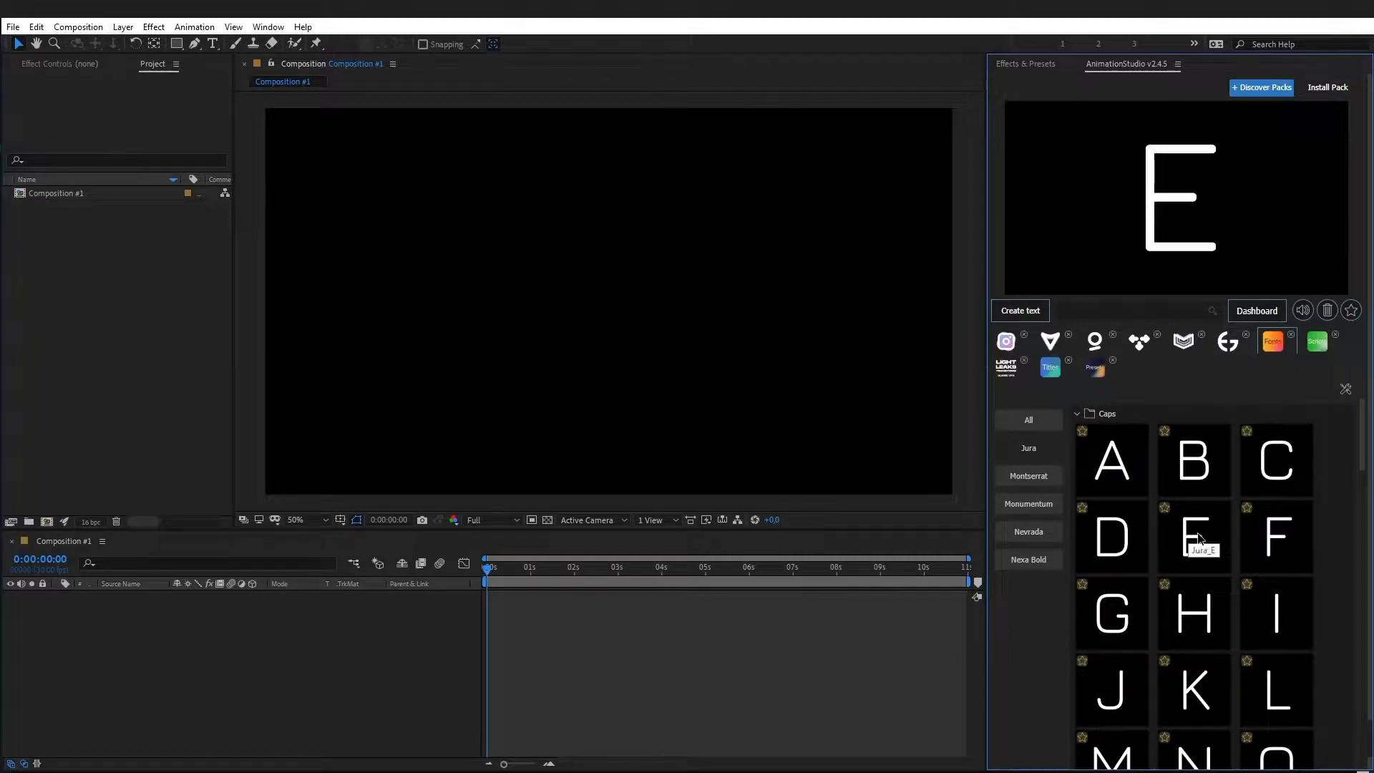
left_click(1030, 476)
Step: Add the Montserrat capitals D, I, G, I, T, A, L in order to Composition #1 and combine them into one word
left_click(1120, 529)
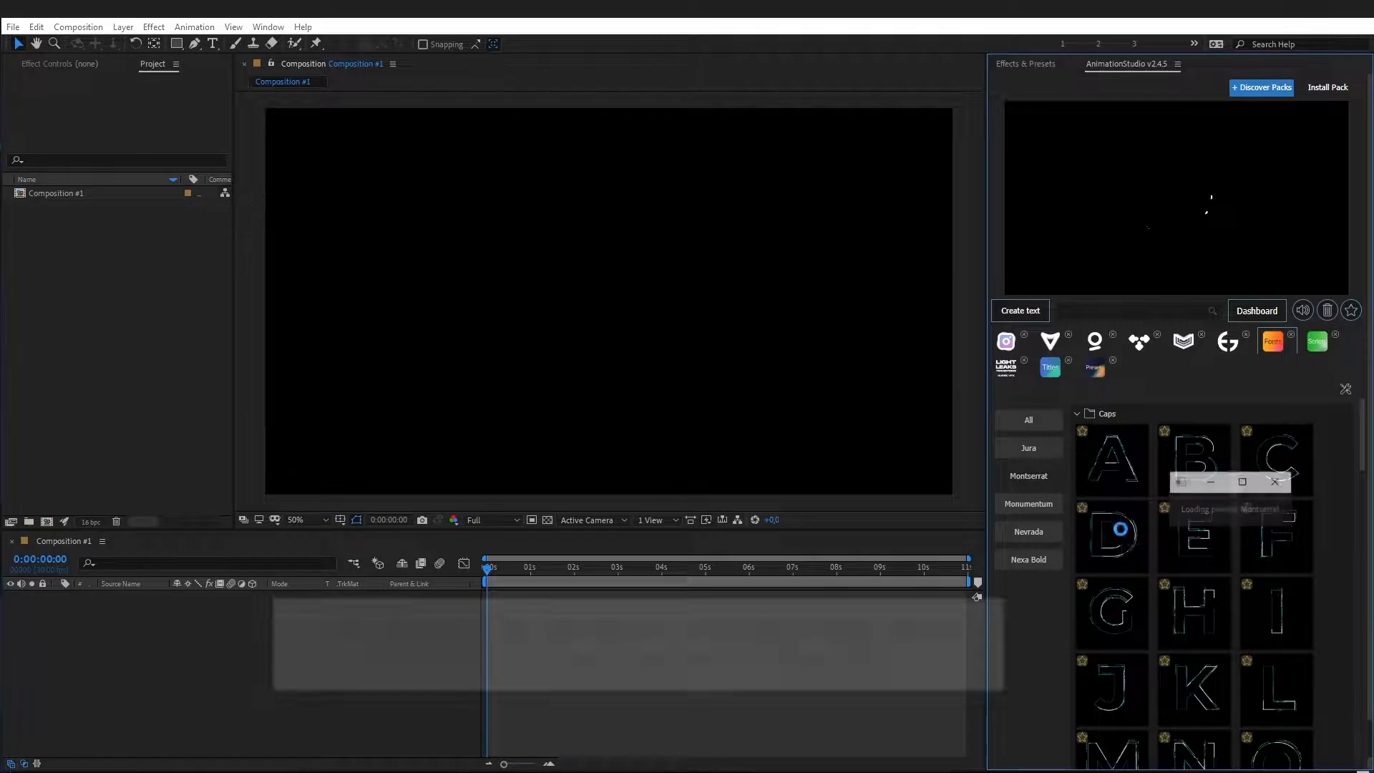
double_click(1273, 613)
double_click(1119, 609)
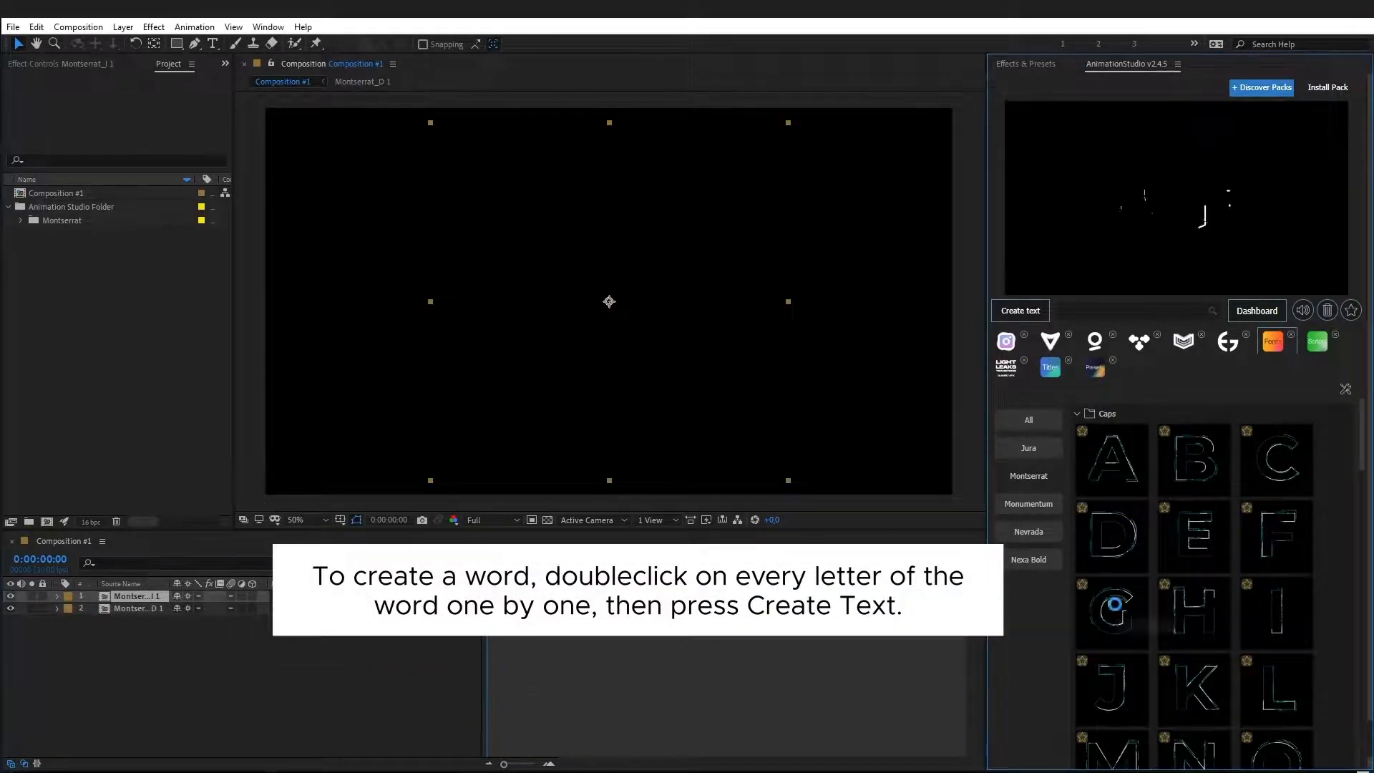
double_click(1273, 616)
scroll(1273, 621, "down", 2)
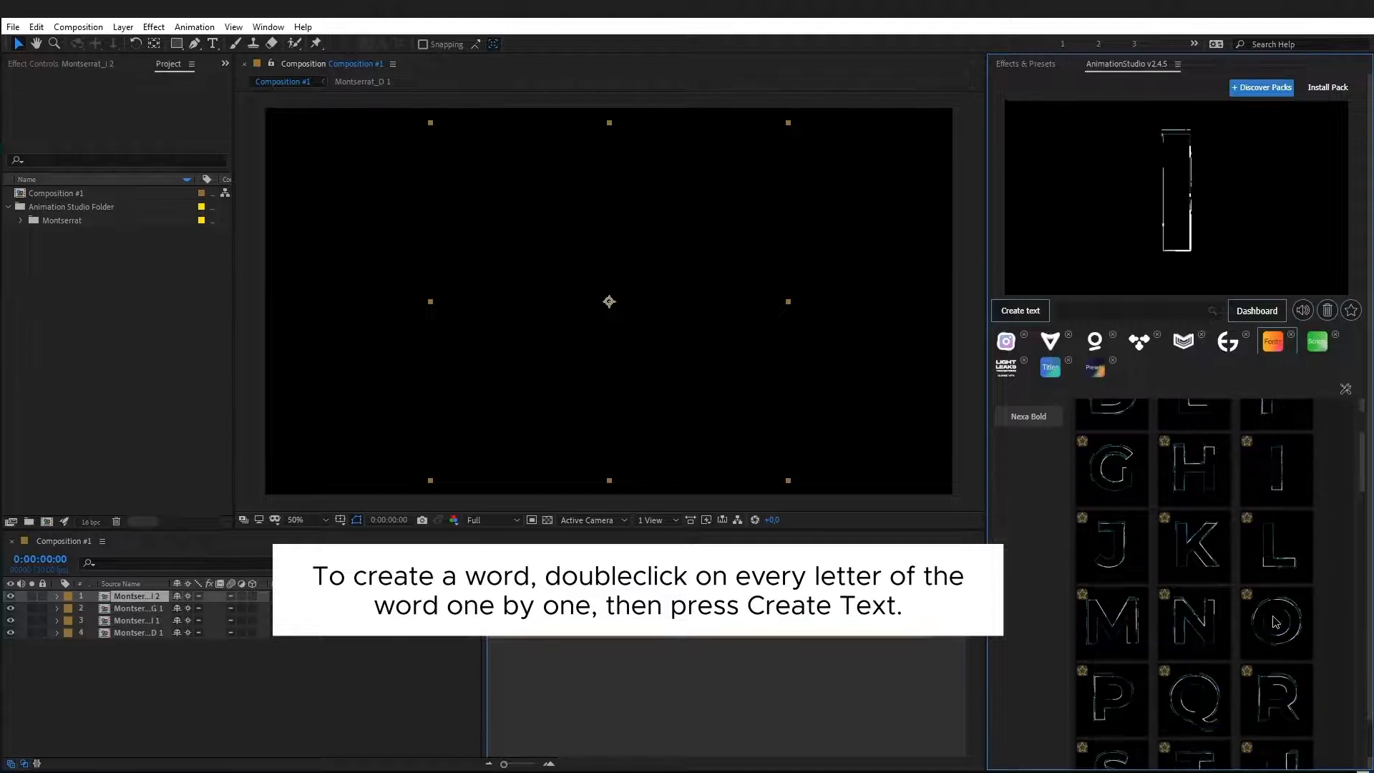
scroll(1192, 663, "down", 1)
double_click(1205, 685)
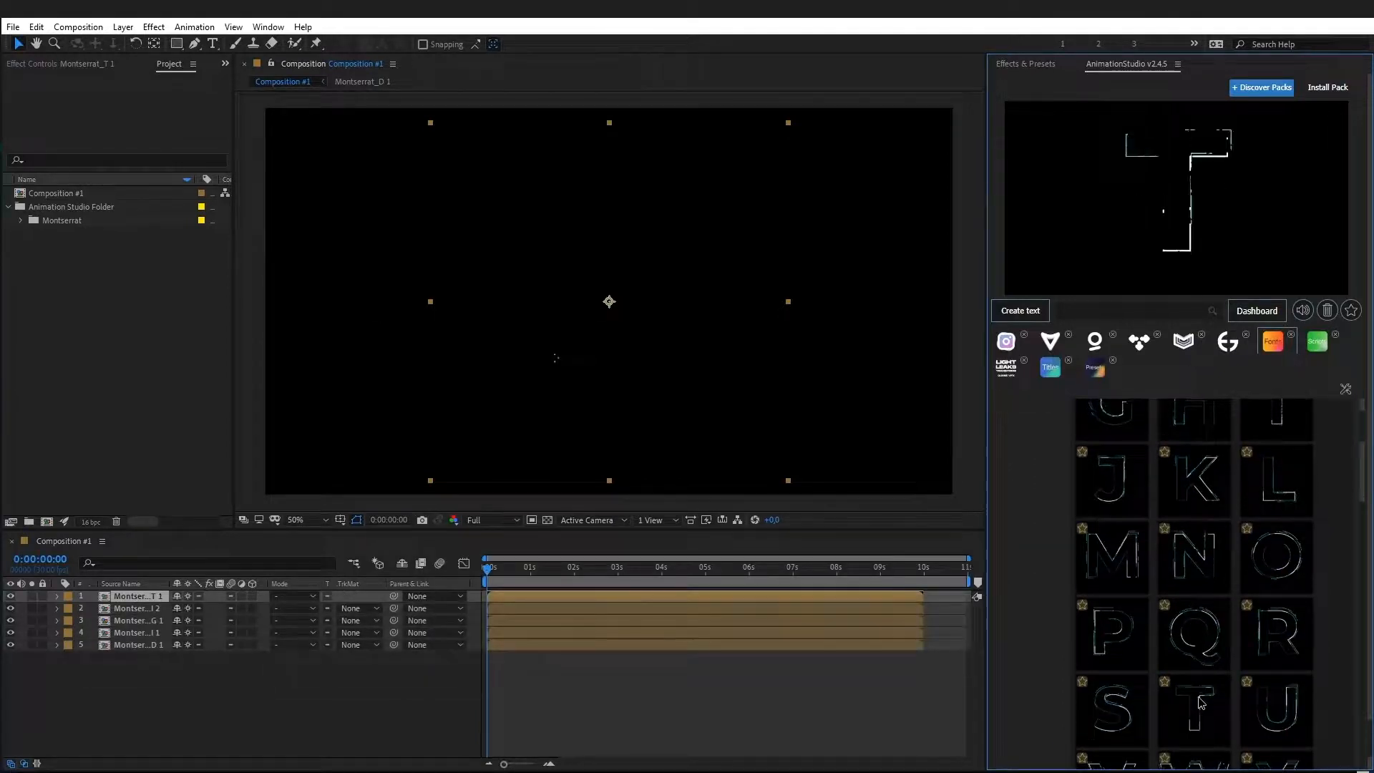
scroll(1205, 685, "up", 3)
double_click(1133, 475)
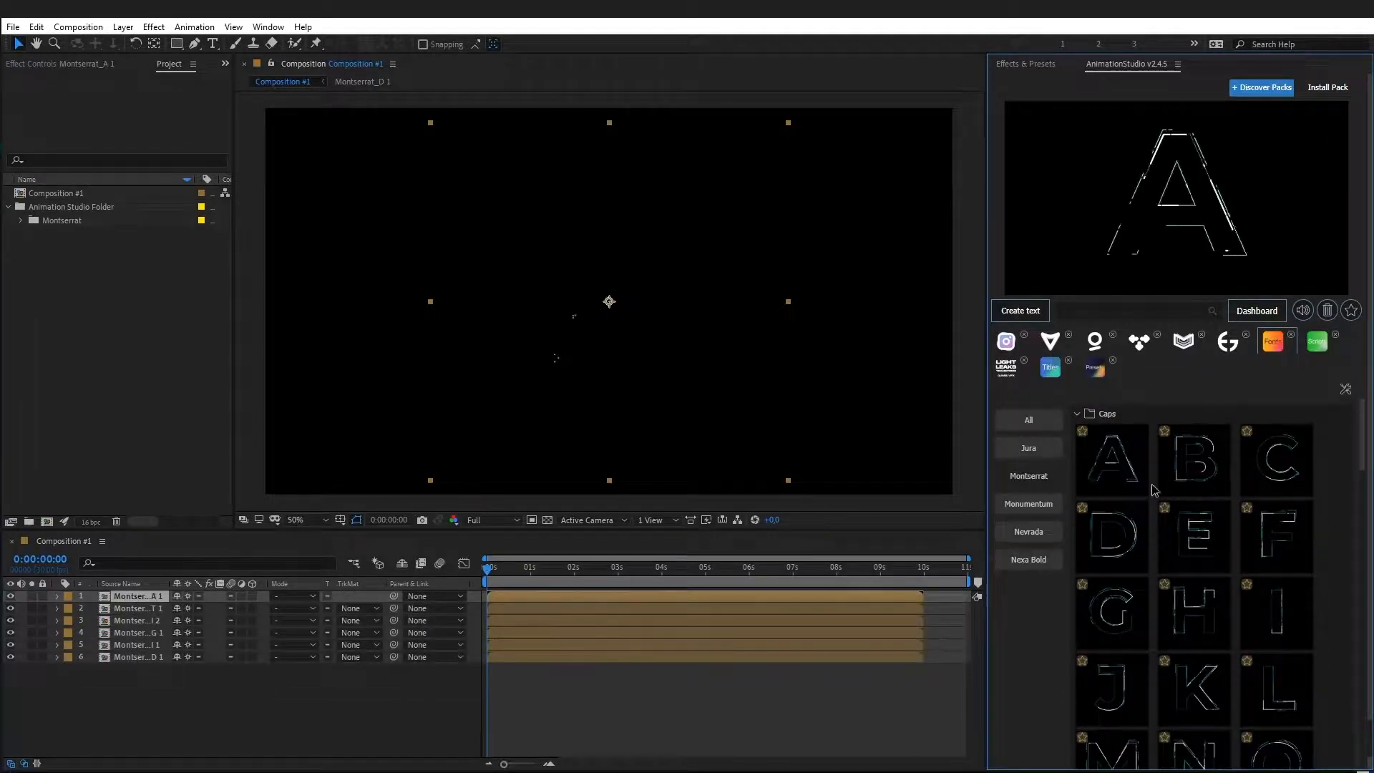
double_click(1284, 700)
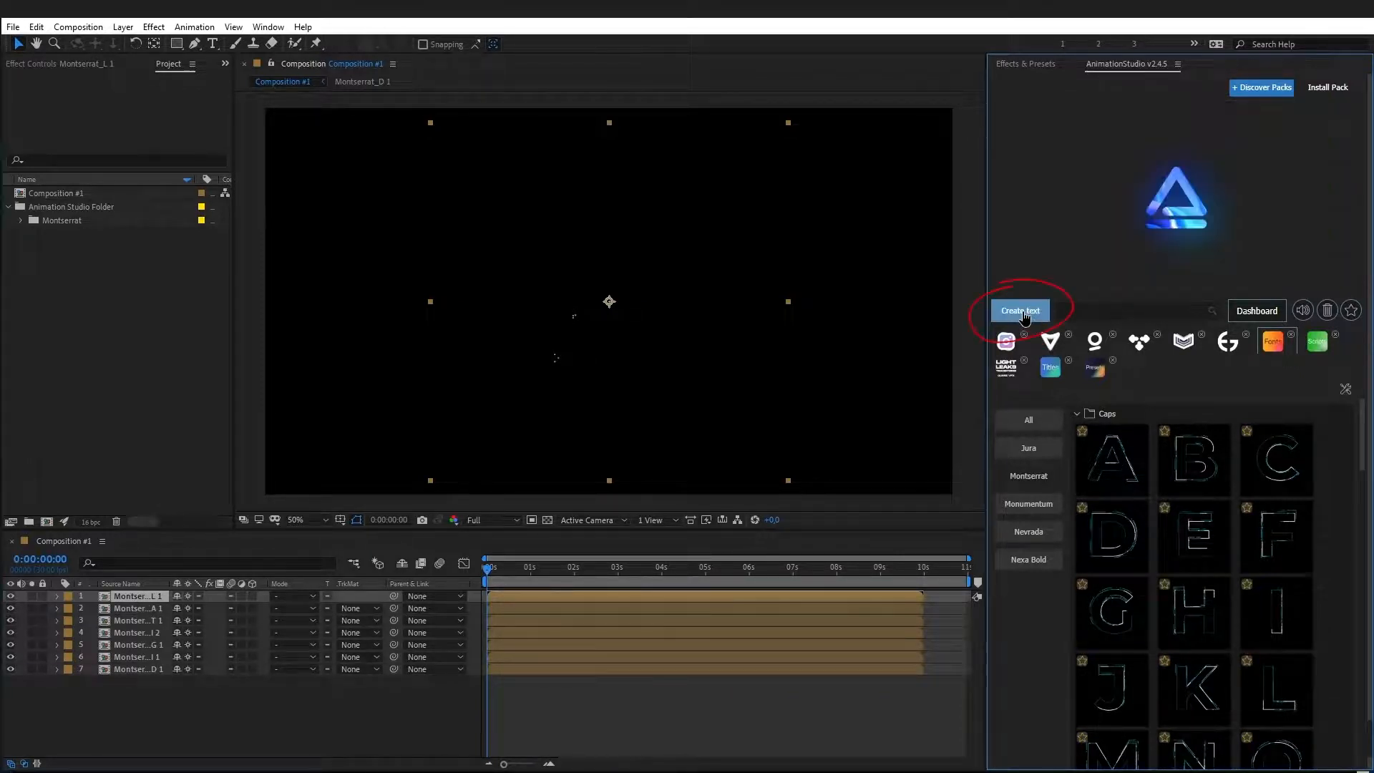
left_click(1021, 313)
Step: With the letters showing at about 0:00:02:28, scale WORD_CONTROLLER to 21% and move the word left to centre it in the frame
left_click(502, 592)
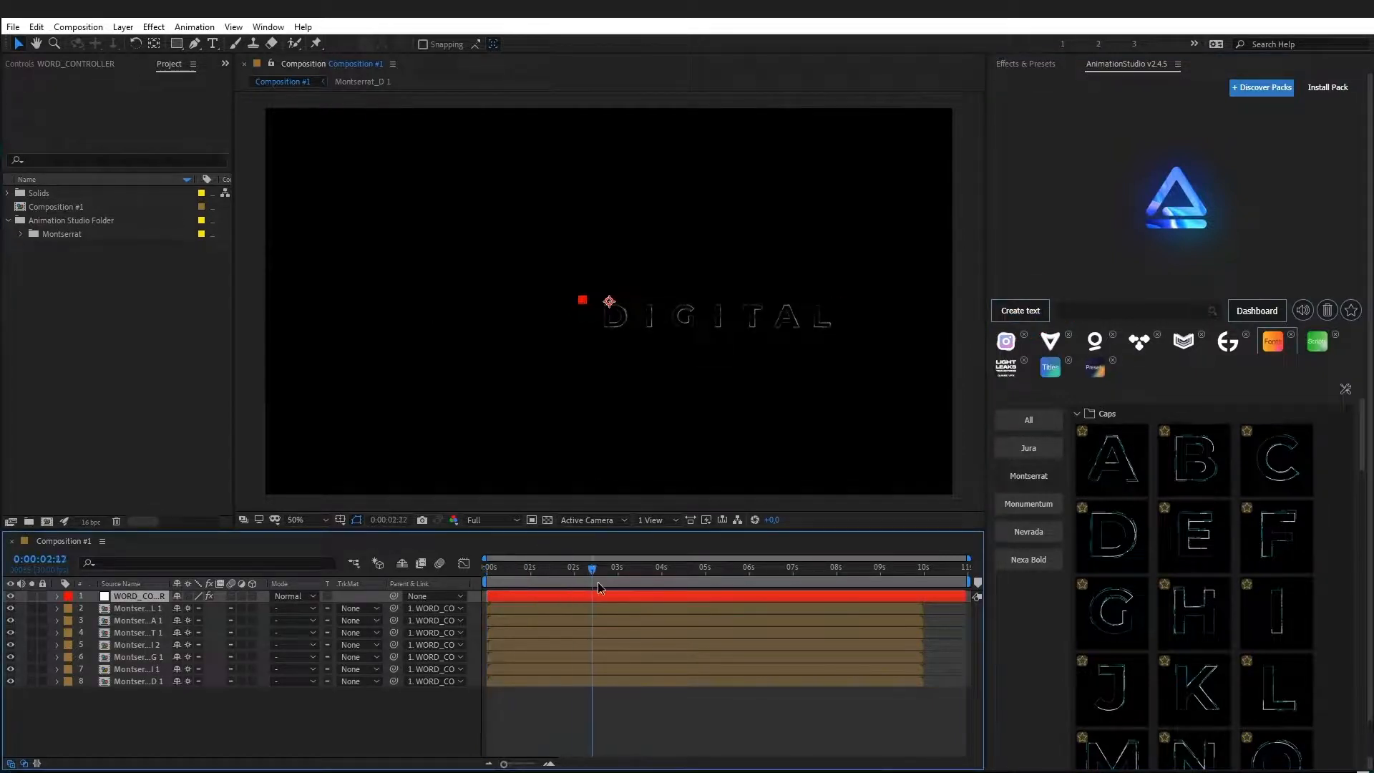
key("s")
left_click_drag(217, 608, 217, 607)
left_click_drag(608, 300, 415, 292)
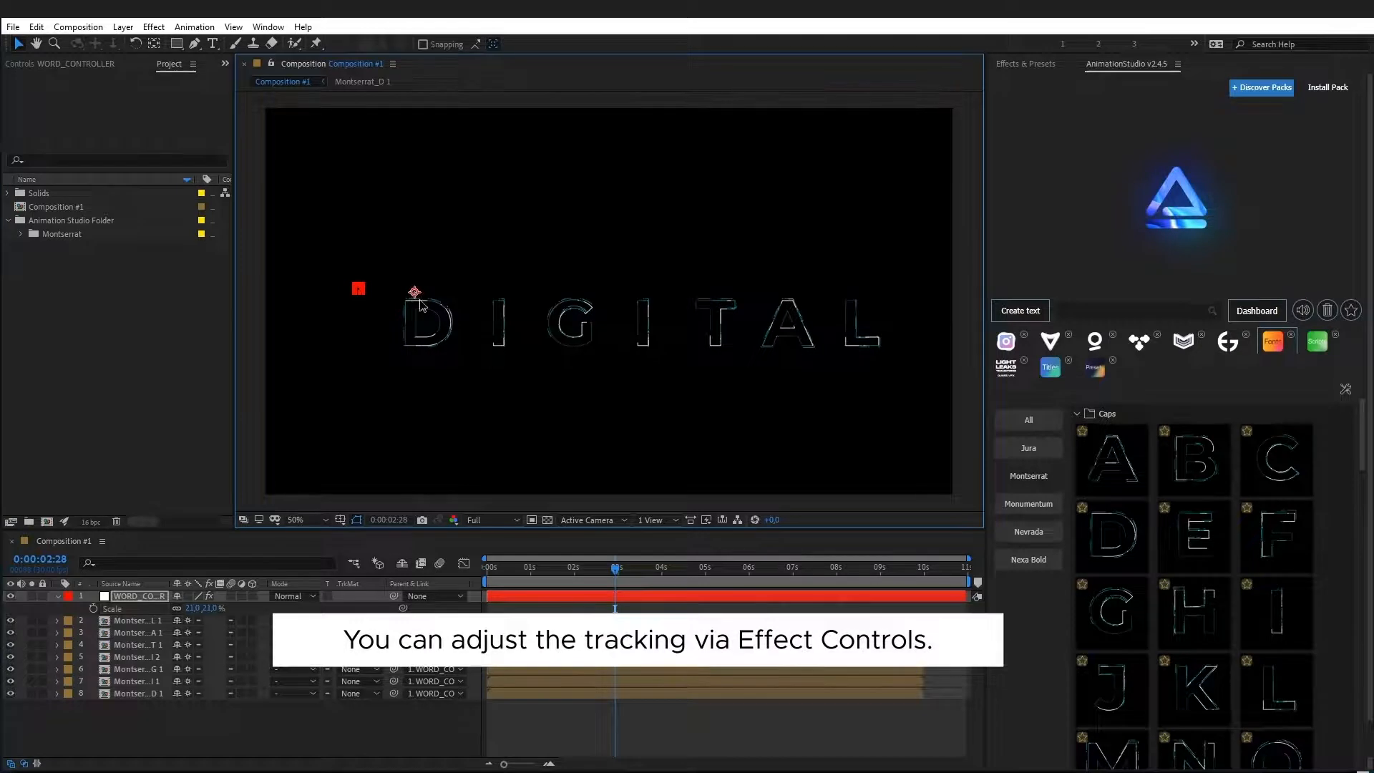
Step: Set WORD_CONTROLLER's Tracking control to 2 and Tracking to 754, and fine-tune the word's scale
left_click(601, 603)
left_click(92, 69)
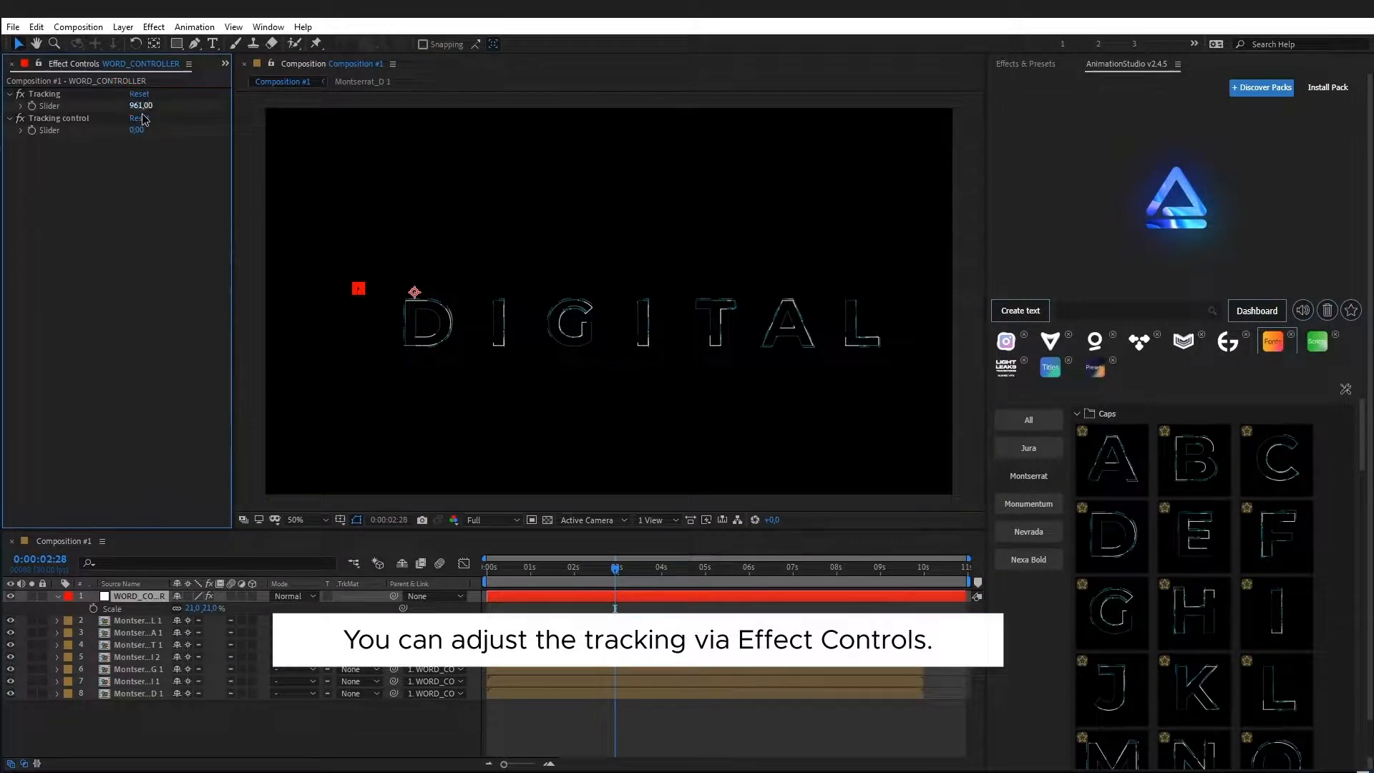
left_click_drag(136, 129, 144, 131)
left_click_drag(138, 106, 5, 114)
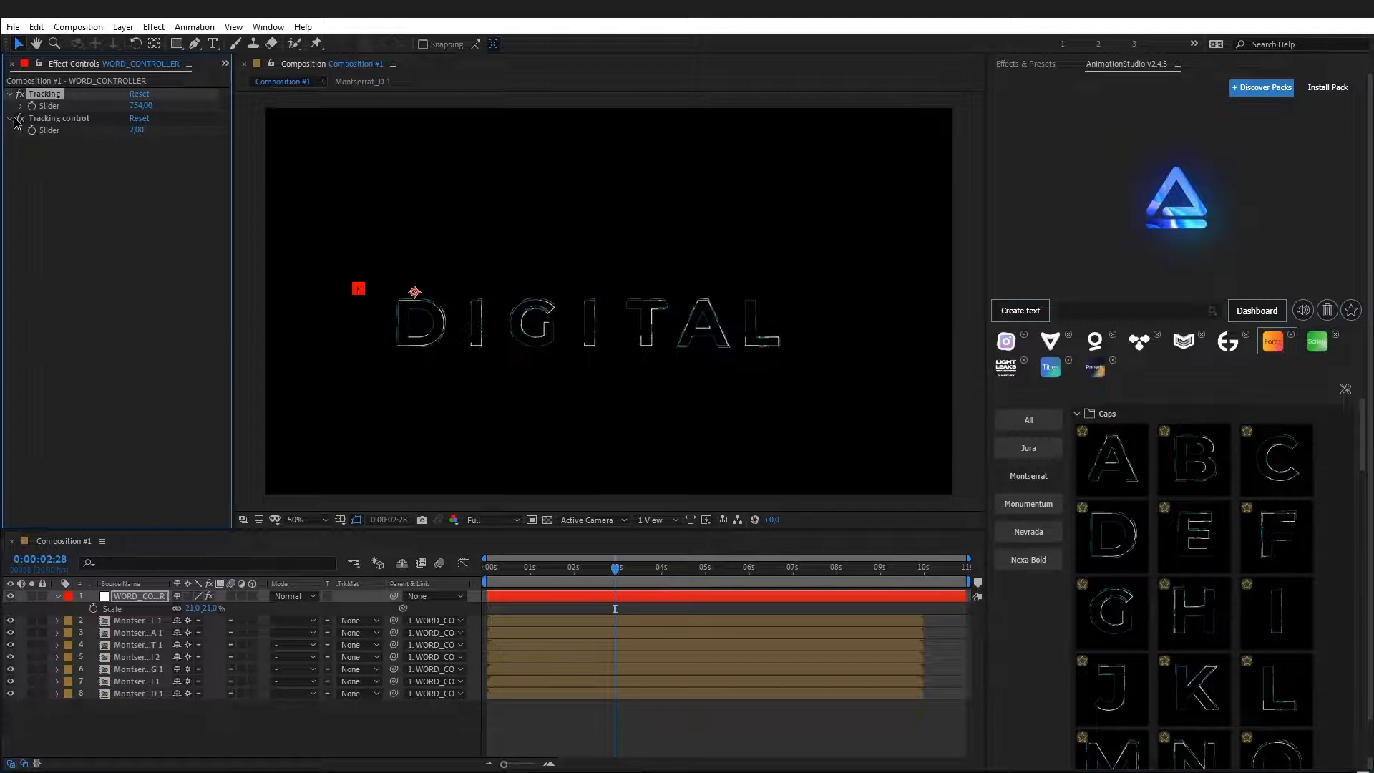
left_click_drag(193, 610, 197, 611)
left_click(481, 571)
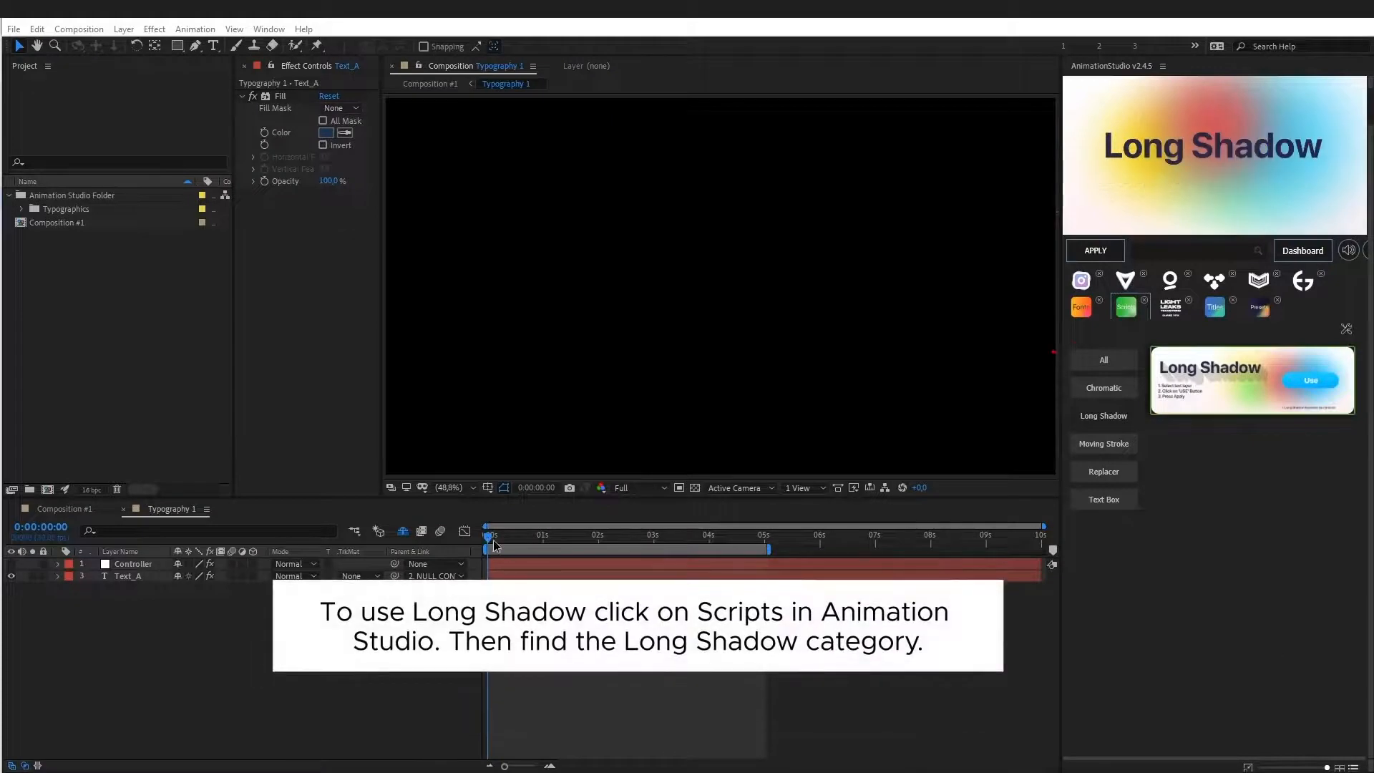
Step: Preview the Typography 1 animation and apply the Long Shadow script to the Text_A layer
key("space")
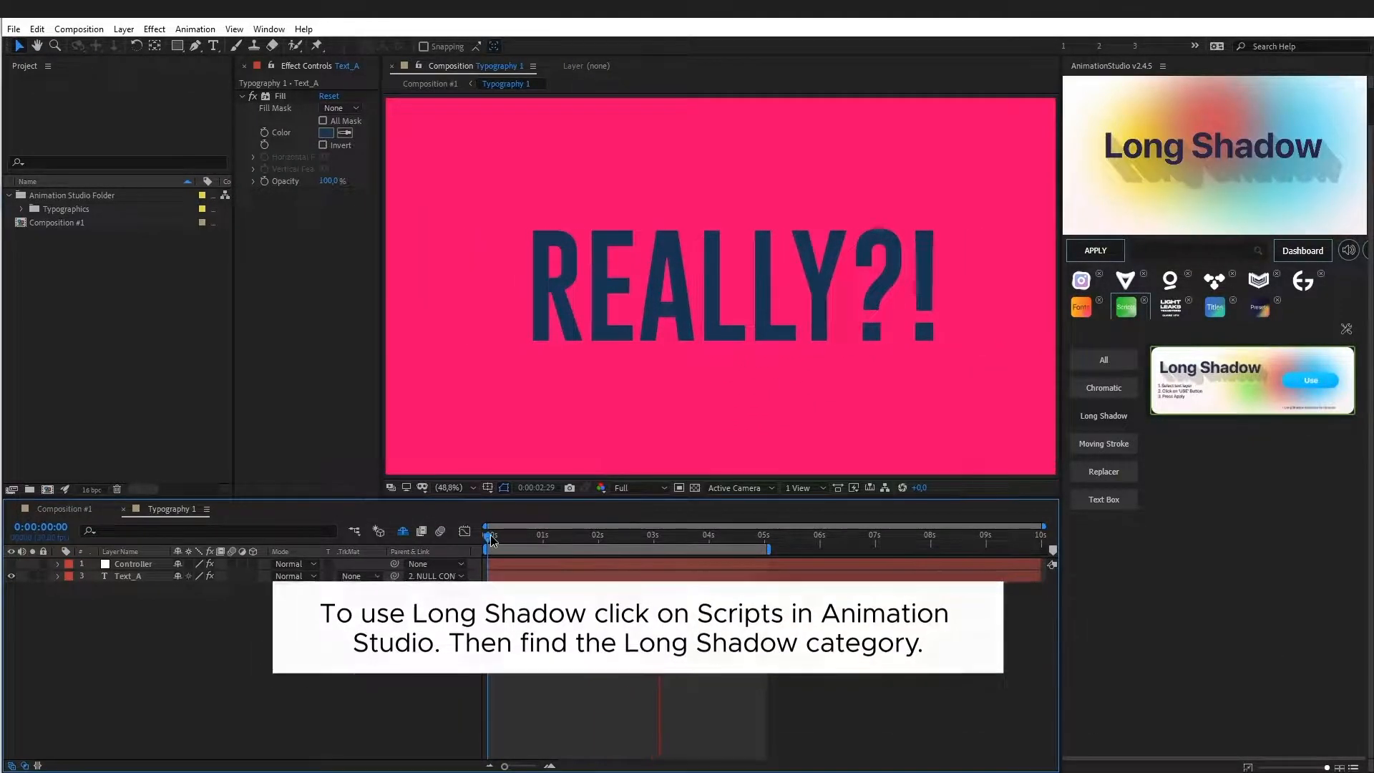
left_click(125, 576)
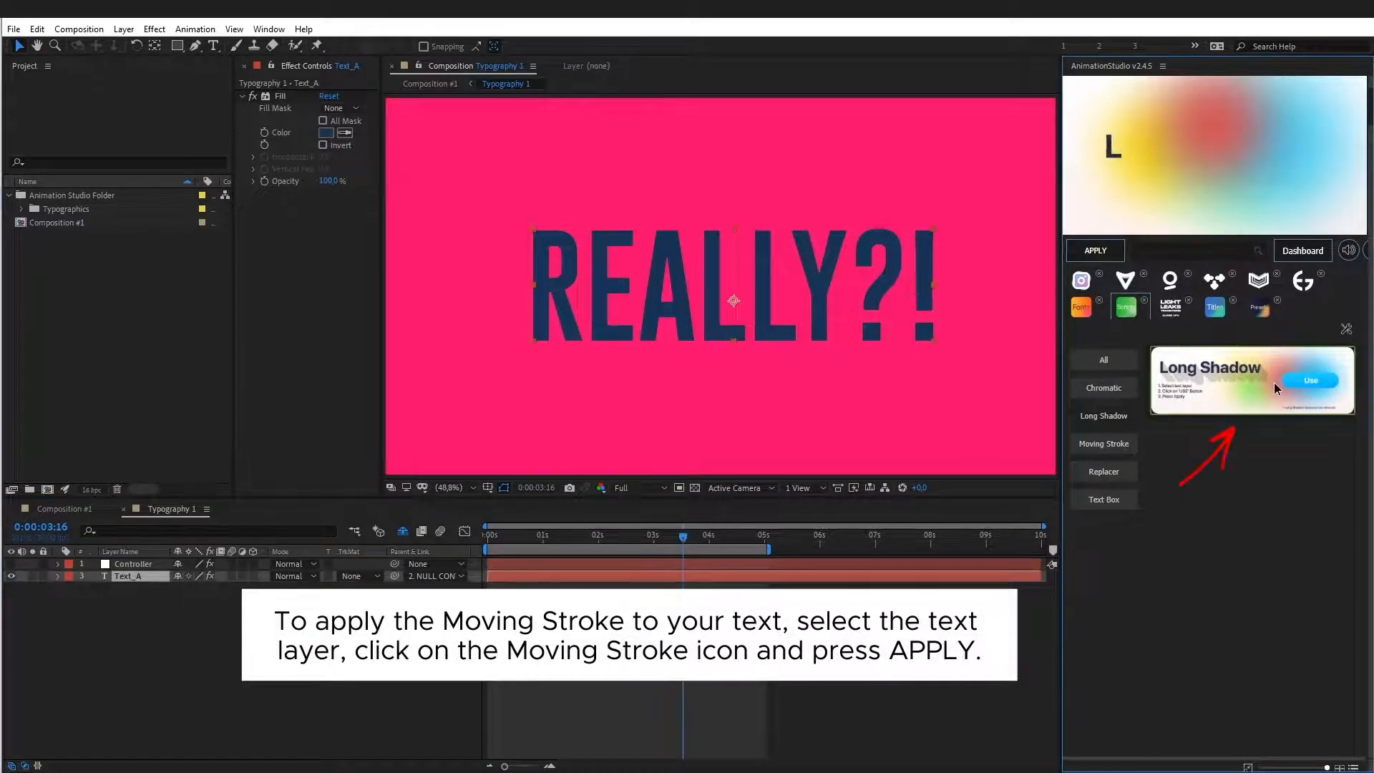
left_click(1095, 251)
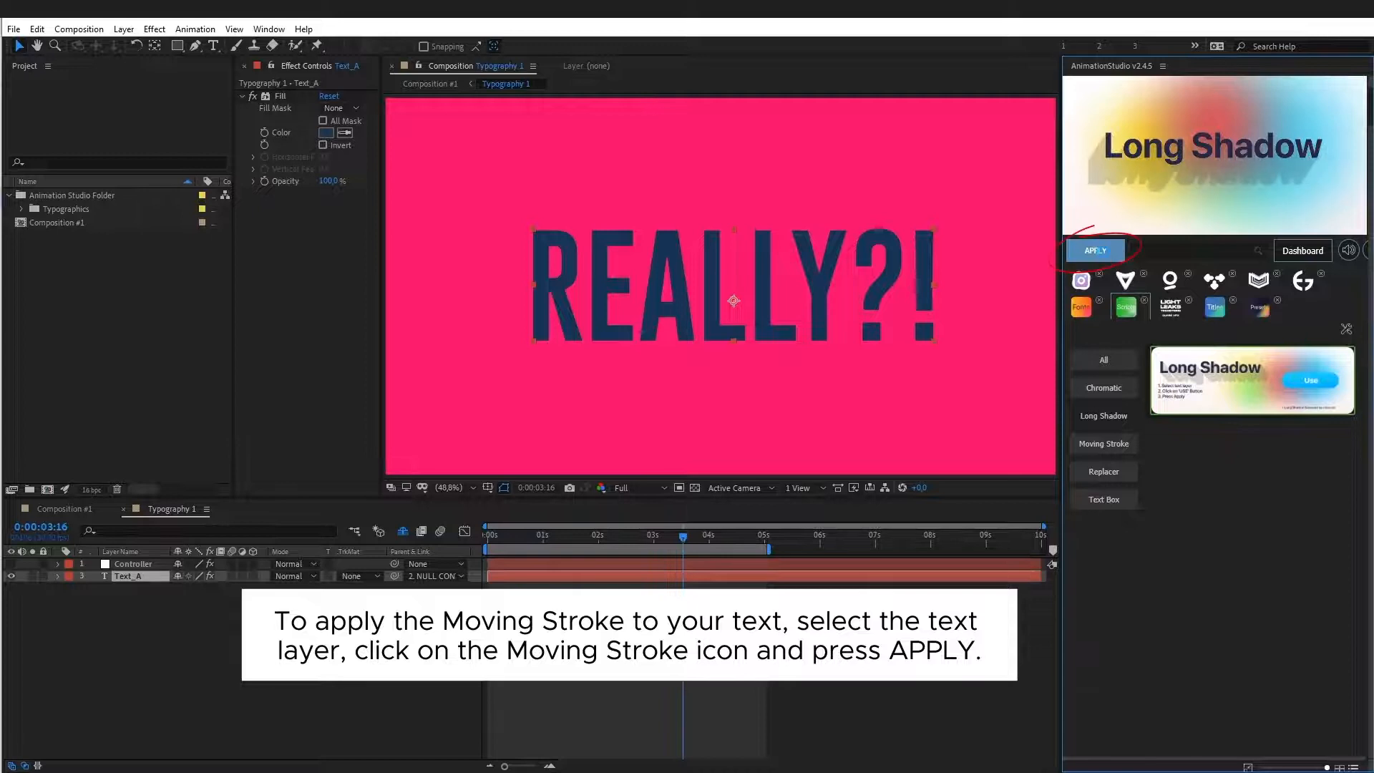
Step: Widen the effect controls area and collapse the shadow generator effects on Text_A
left_click_drag(234, 381, 172, 366)
left_click(171, 201)
left_click(173, 194)
left_click(225, 341)
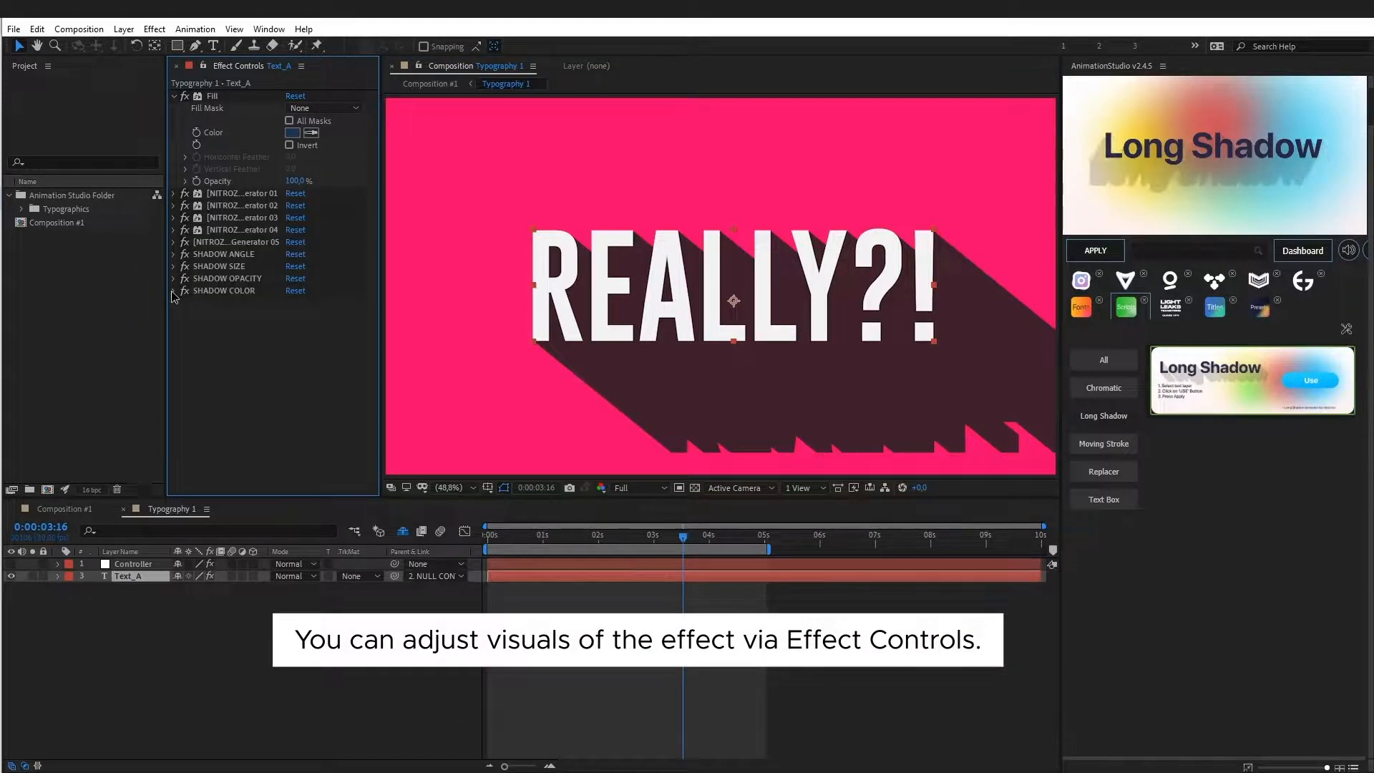
Step: Expand the shadow controls on Text_A and set Shadow Angle to 1x+46° and Shadow Size to 195
left_click(174, 278)
left_click(174, 266)
left_click(174, 253)
left_click_drag(307, 265, 304, 264)
left_click_drag(297, 319, 254, 318)
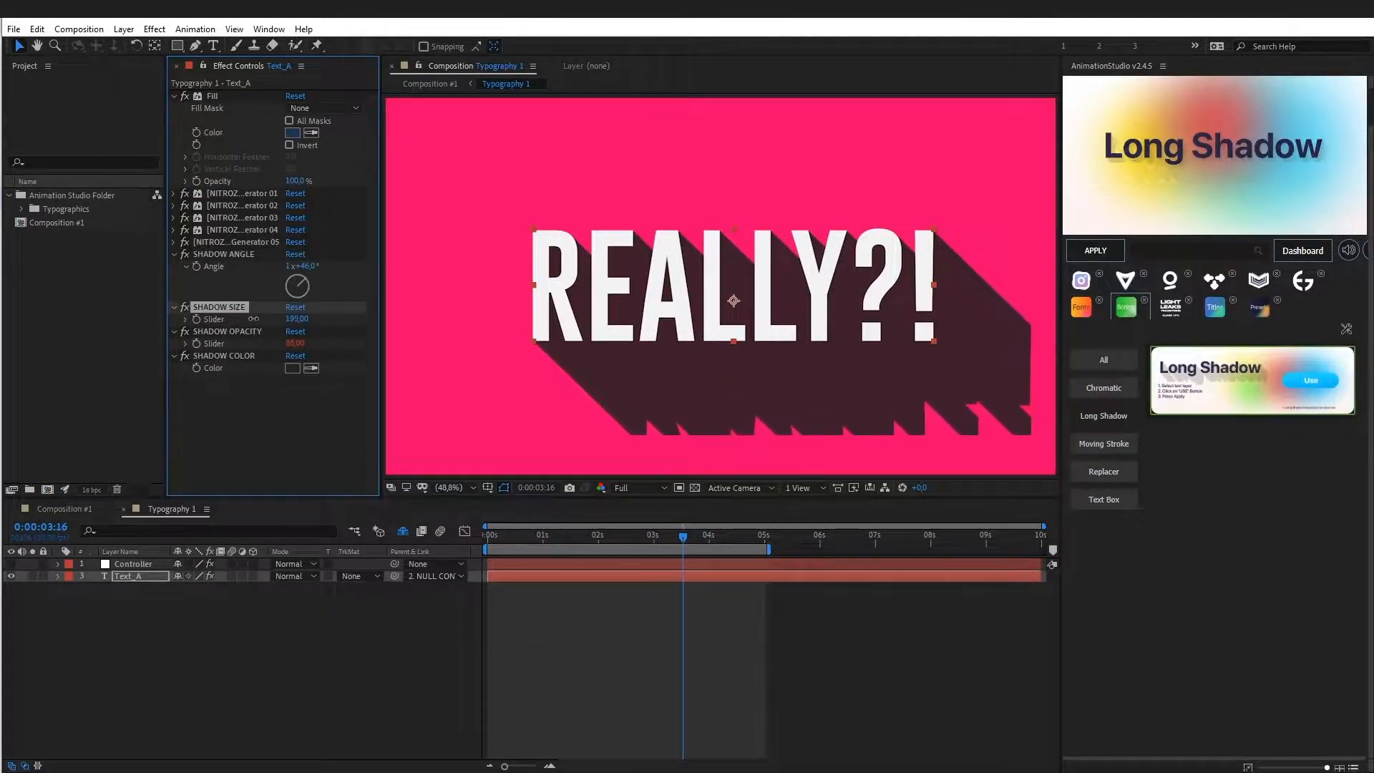
Step: Set Text_A's Shadow Color to near-black 020202 and return to the start of the timeline
left_click(292, 368)
left_click_drag(829, 674, 794, 715)
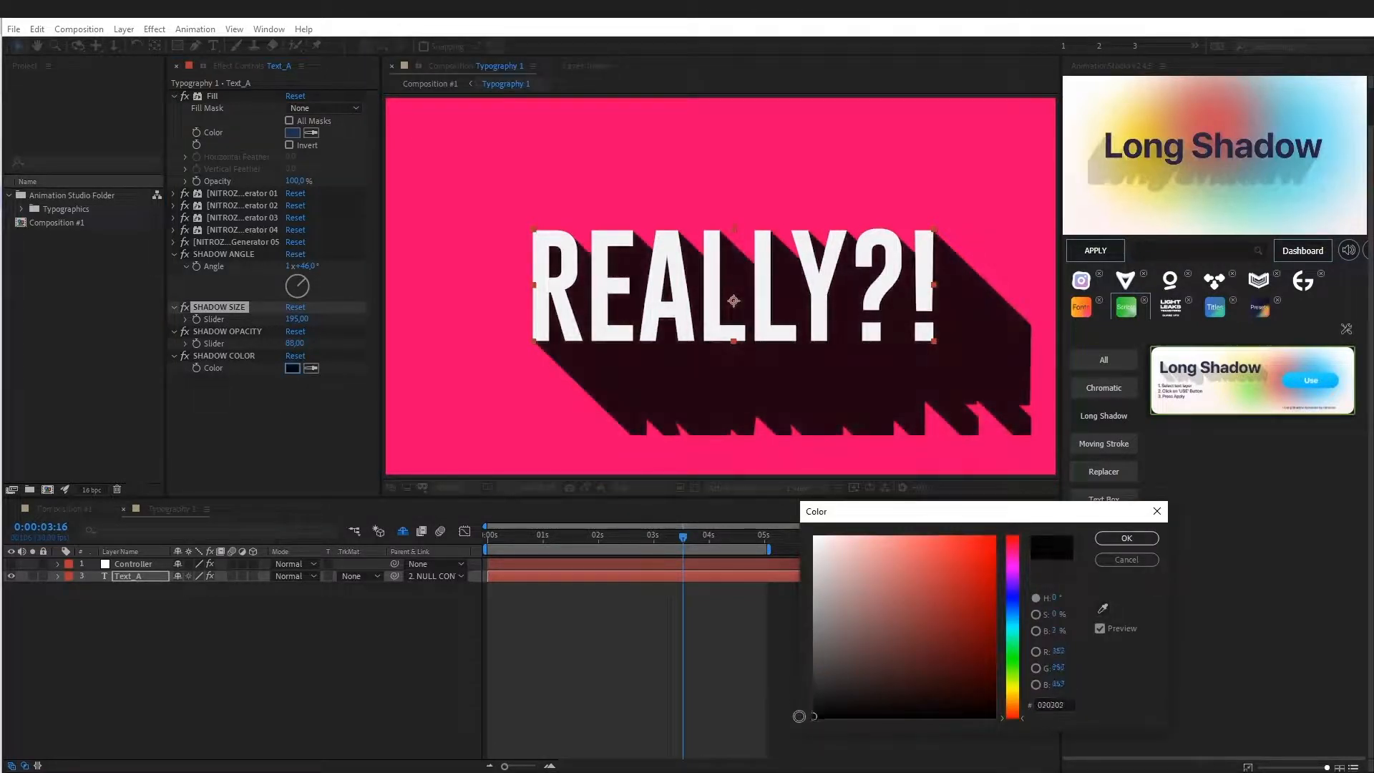
left_click(1132, 545)
key("Home")
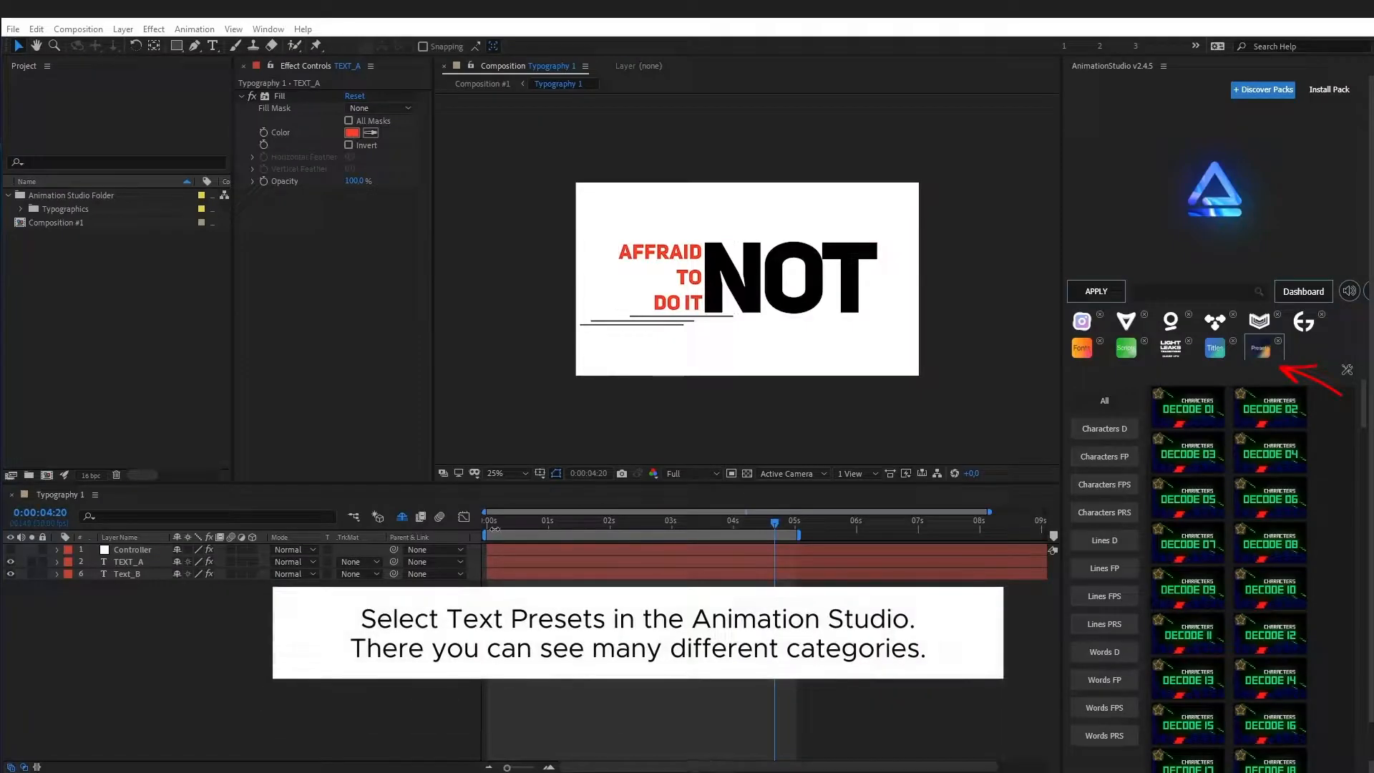
Step: Apply the Lines Scale 11 preset from the Lines PRS category to the TEXT_A layer and scrub through its animation
left_click(488, 523)
left_click_drag(489, 524, 569, 529)
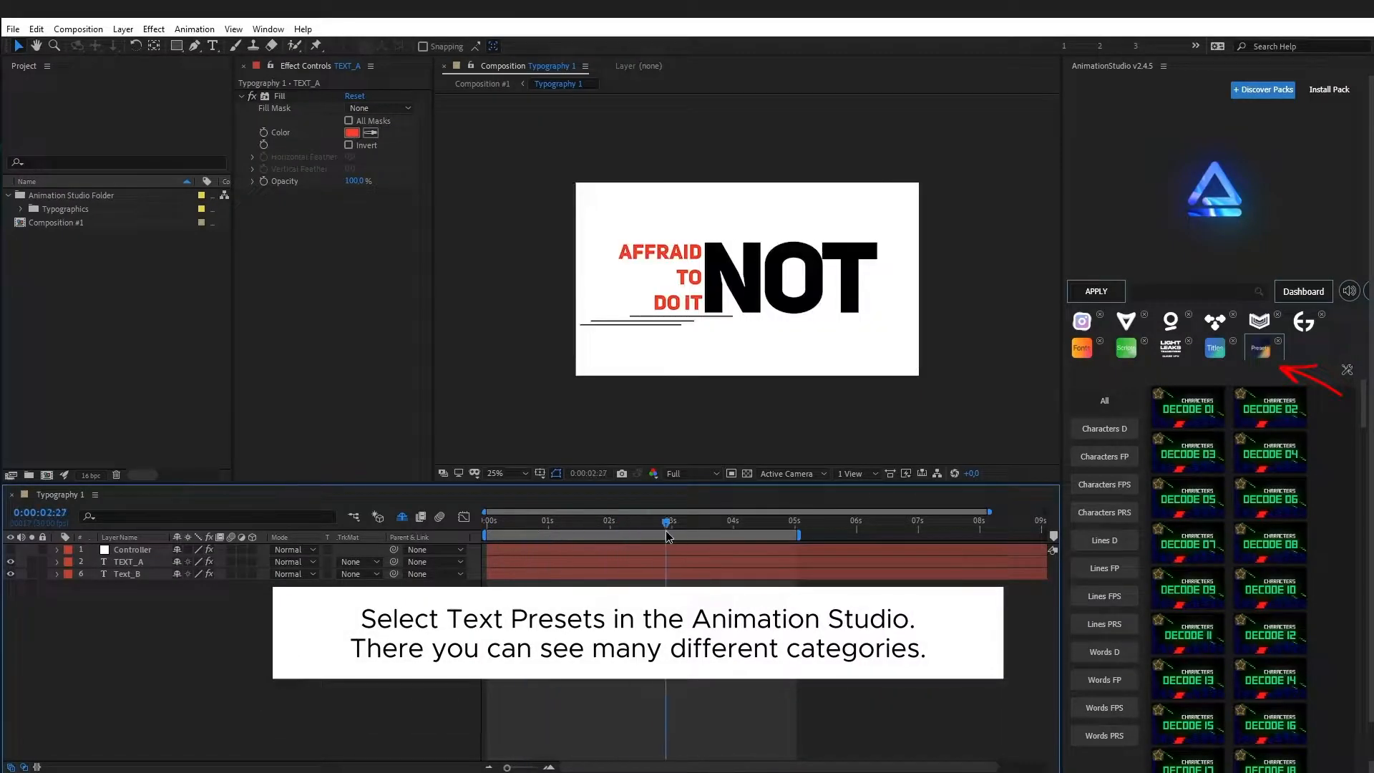
left_click(150, 561)
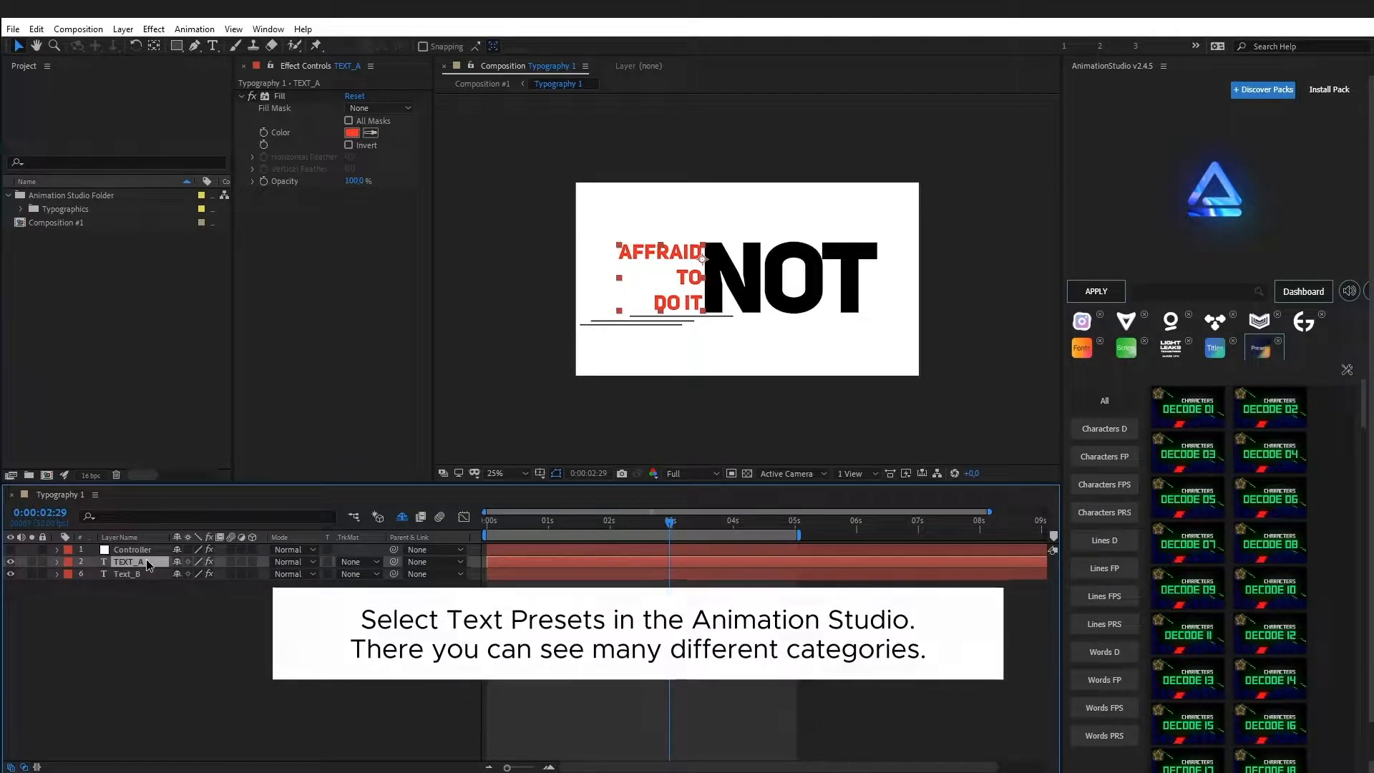
left_click(511, 473)
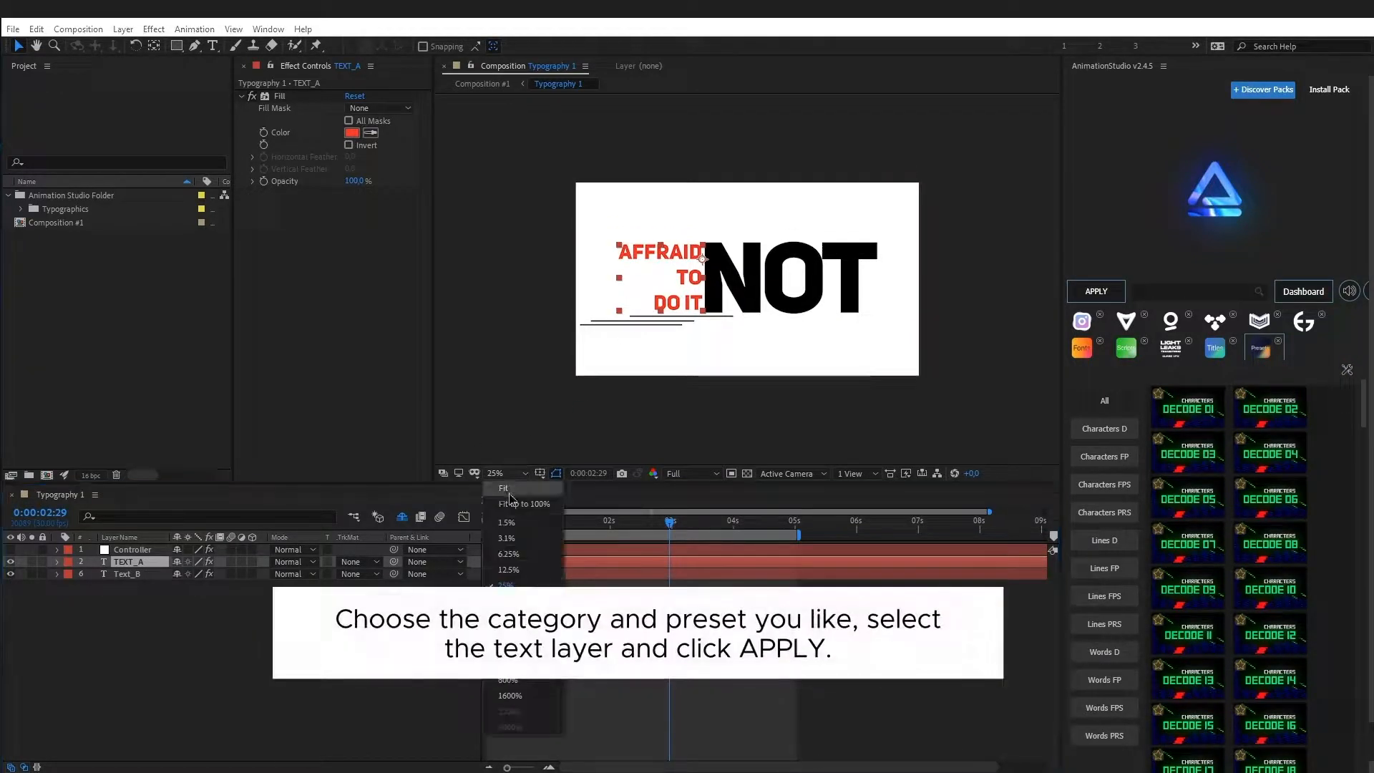
left_click(543, 505)
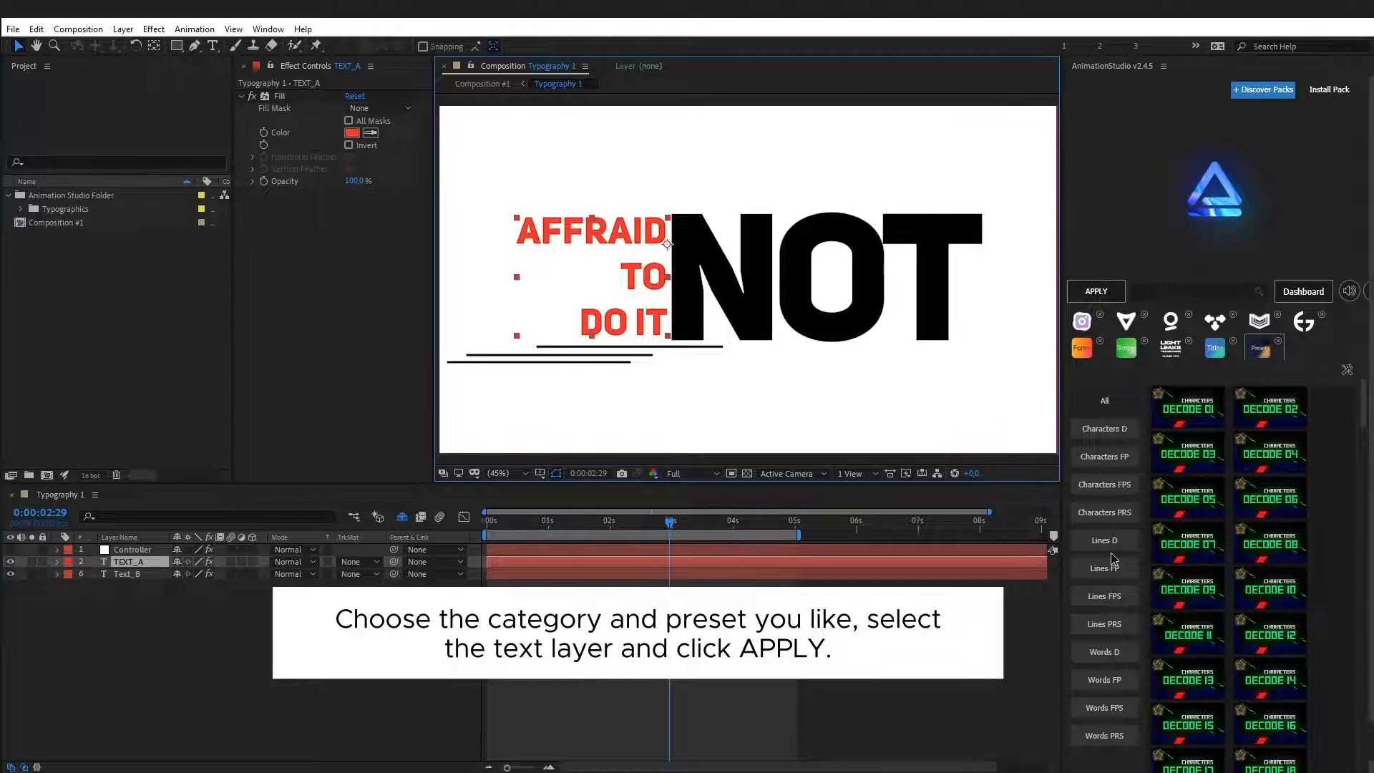
left_click(1119, 633)
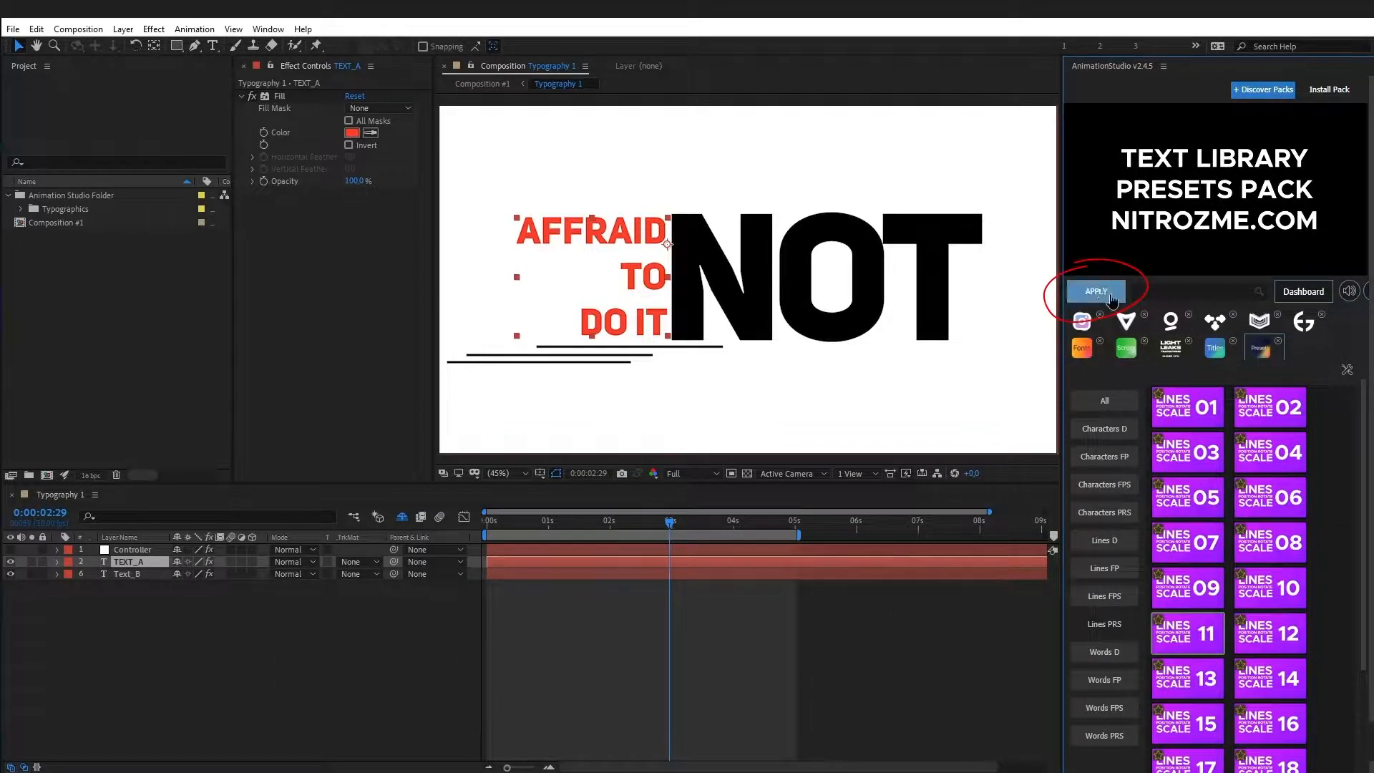
left_click(1096, 292)
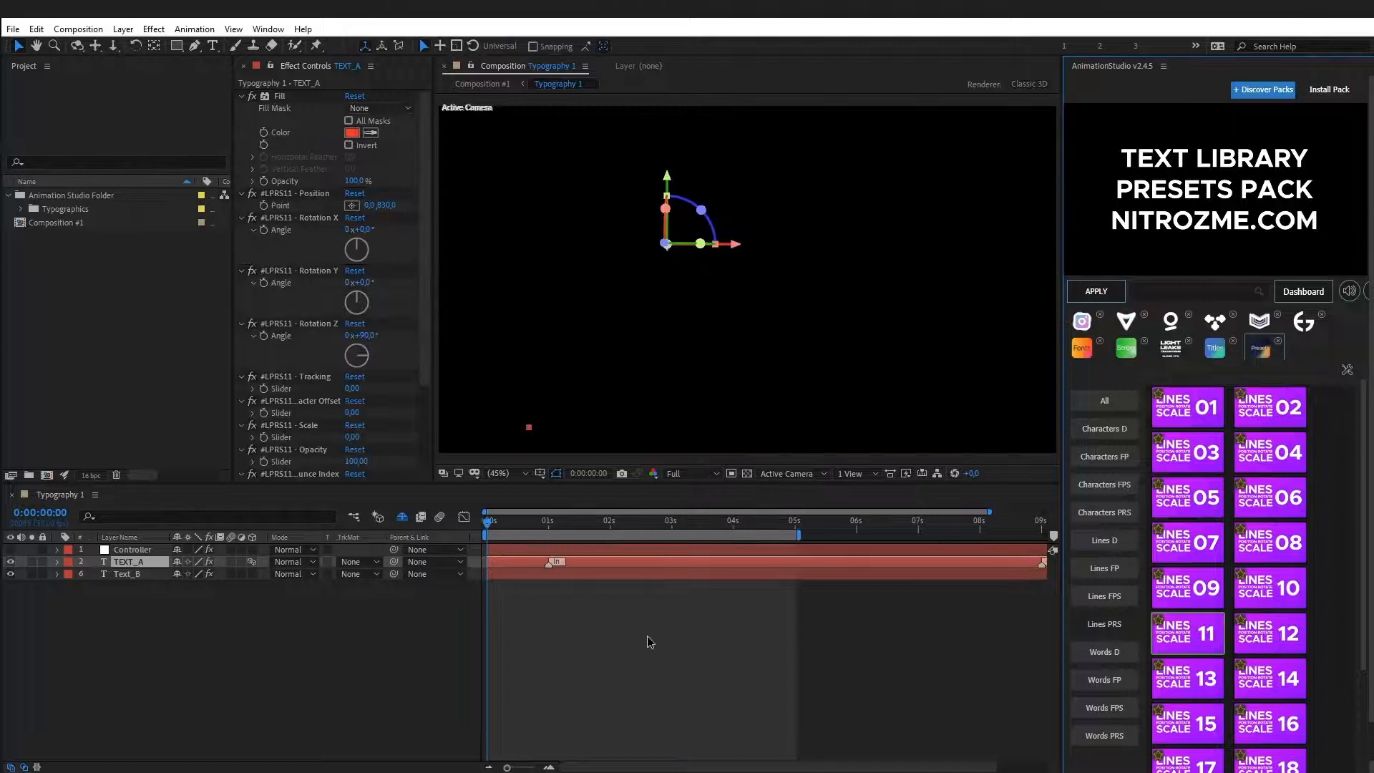
left_click(625, 638)
left_click_drag(487, 528, 608, 538)
Step: Apply the Characters Decode 02 preset from the Characters D category to the Text_B layer and check the animation from the start
left_click(154, 574)
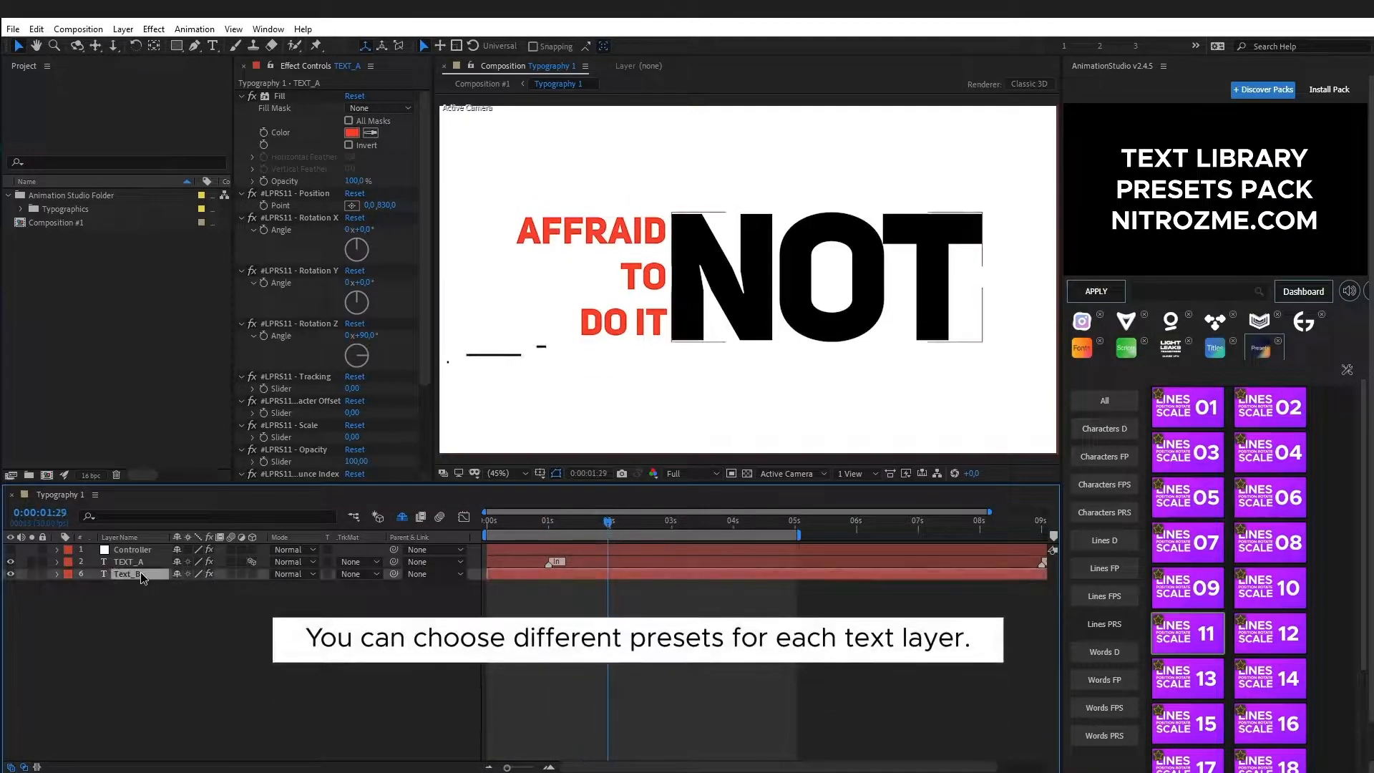
left_click(1114, 432)
left_click(1206, 415)
left_click(1270, 408)
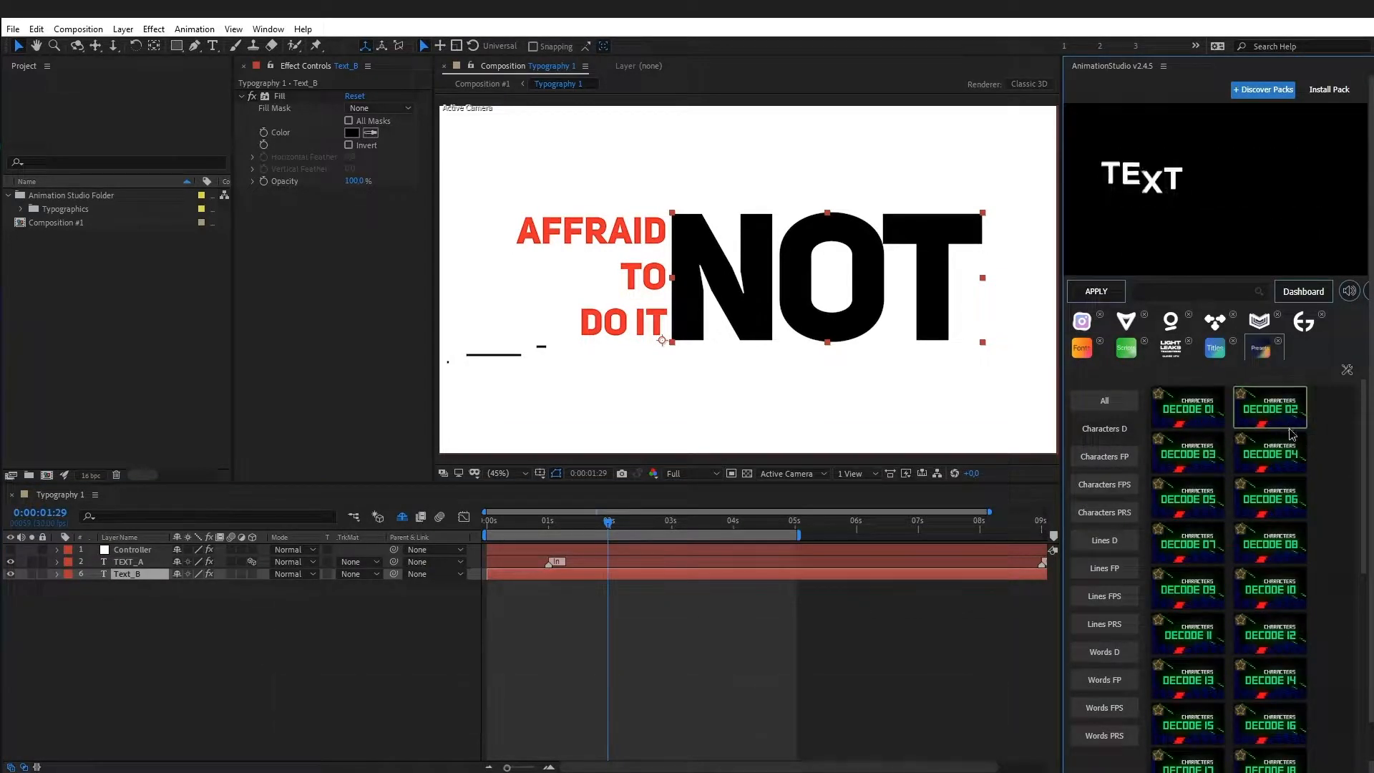
left_click(1097, 292)
left_click(521, 634)
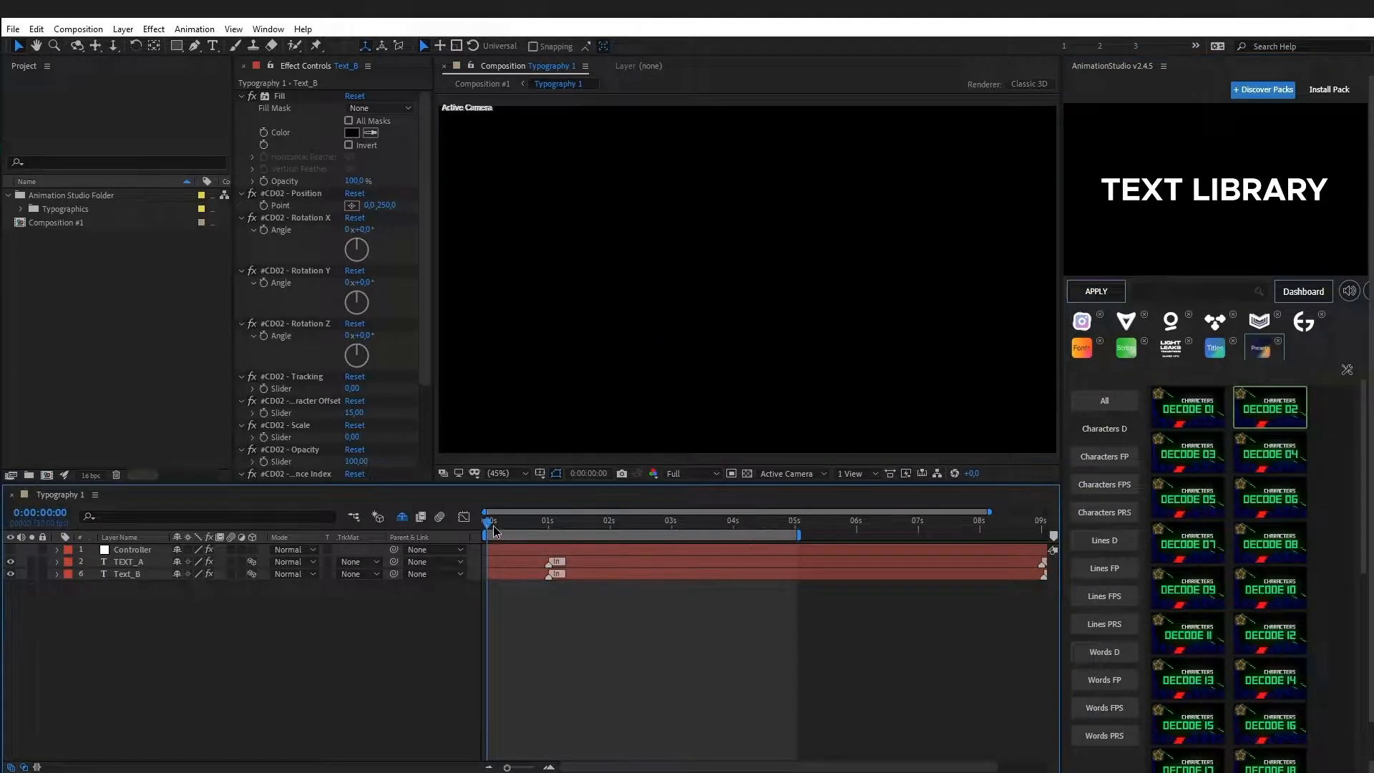
key("space")
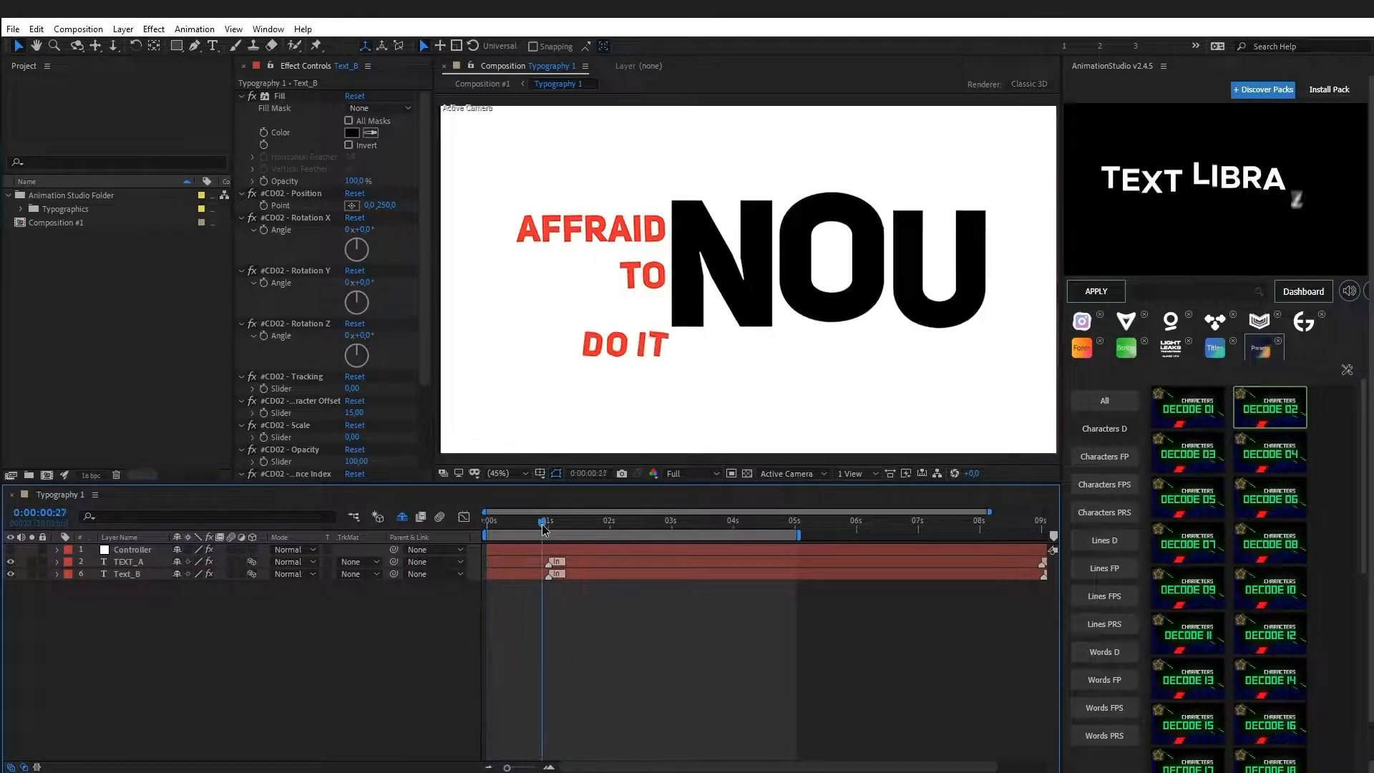
Step: Delay the Text_B layer by about 1 second on the timeline and preview the animation from the start
left_click(574, 527)
left_click_drag(591, 576, 637, 580)
left_click(596, 610)
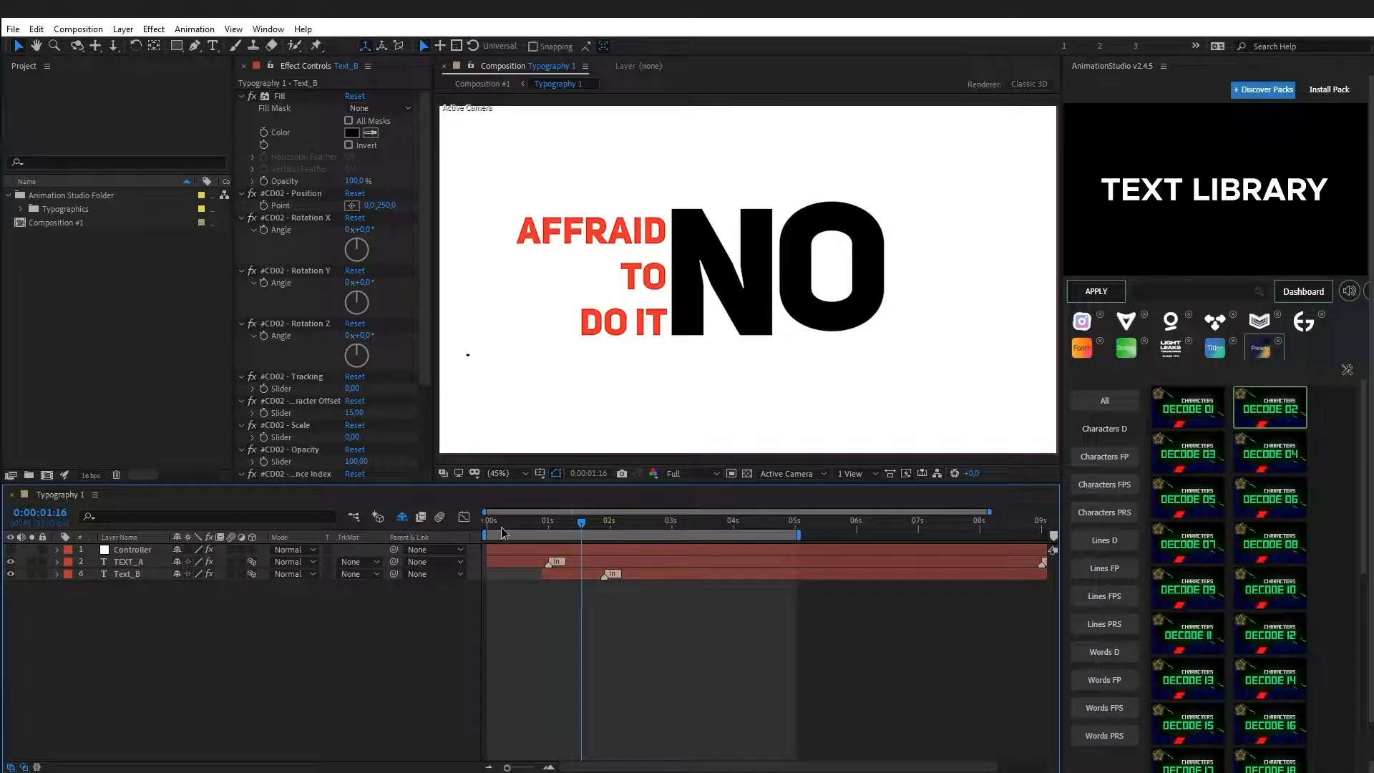
left_click(488, 525)
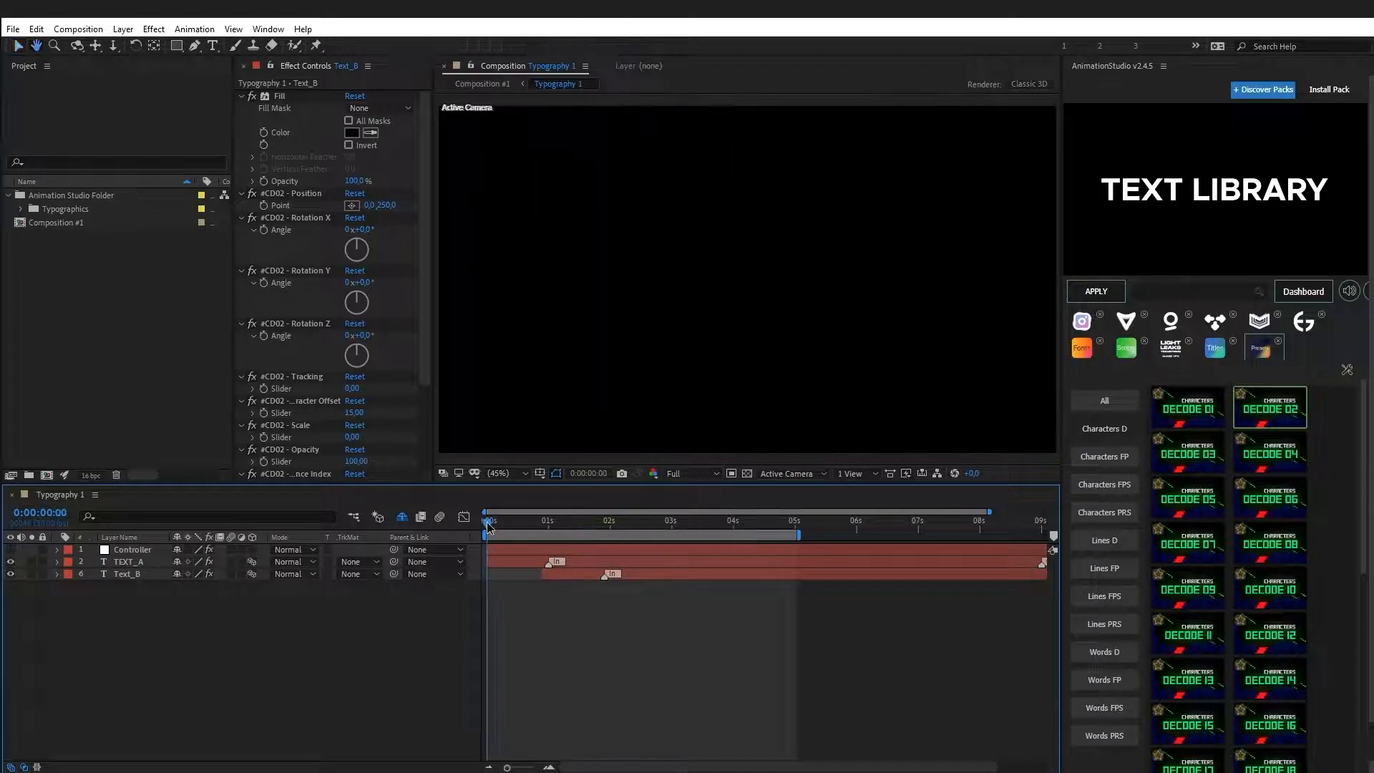
key("space")
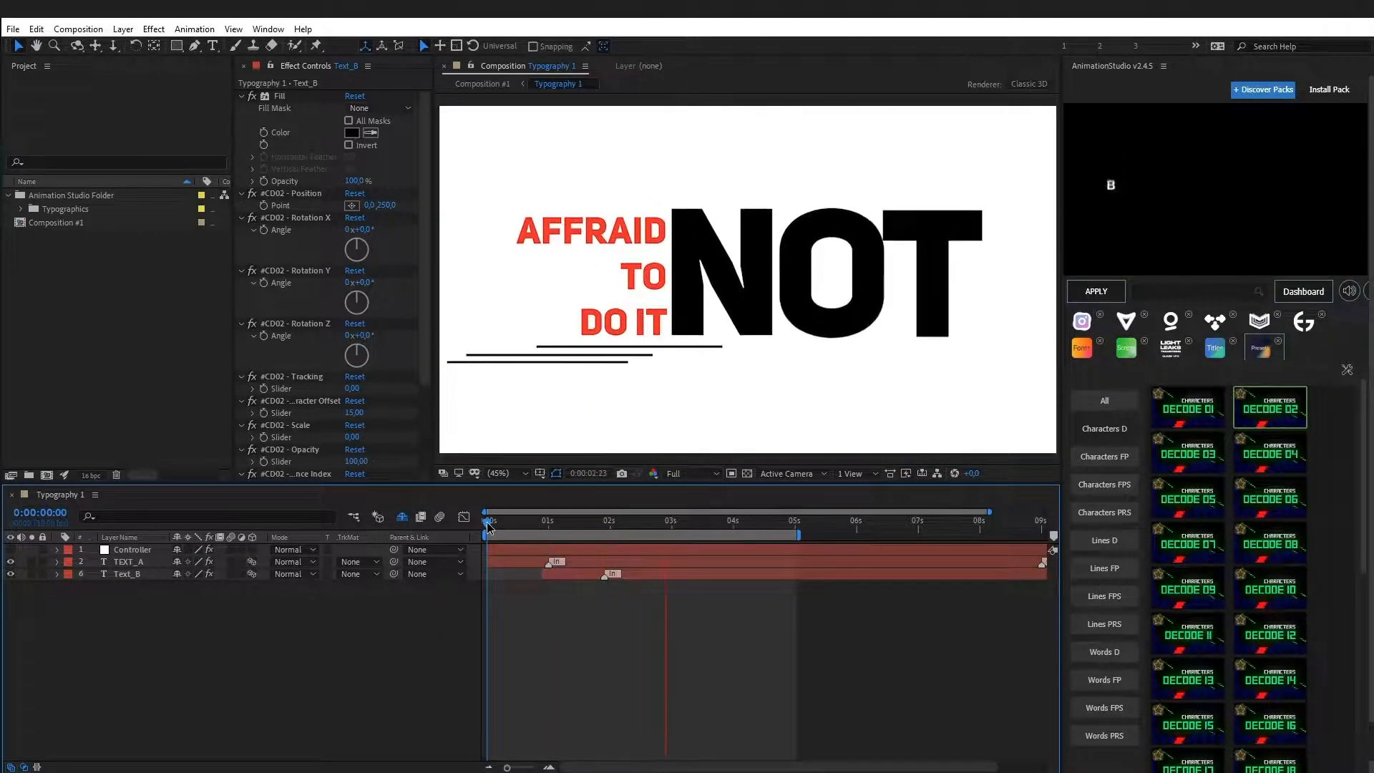
key("space")
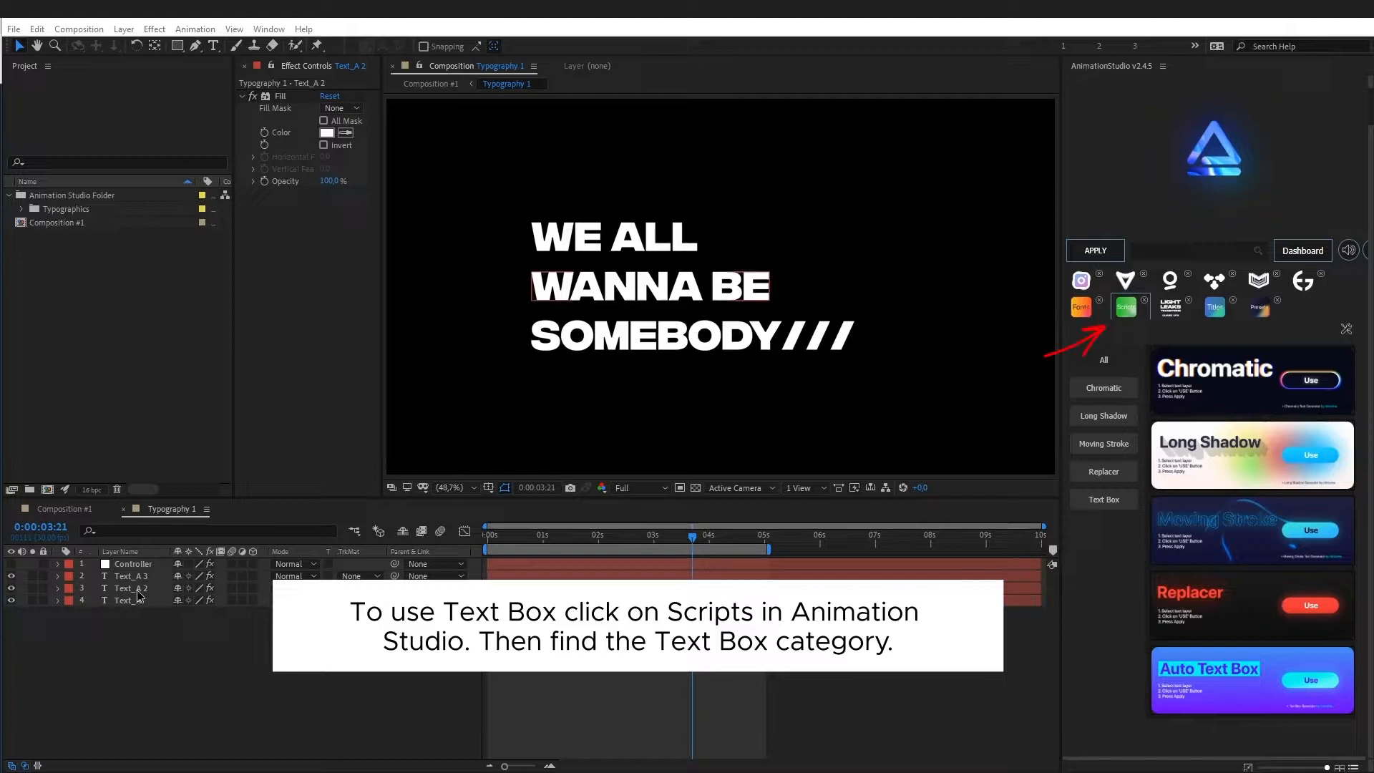
Step: Apply the Auto Text Box script to the Text_A 2 layer
left_click(138, 592)
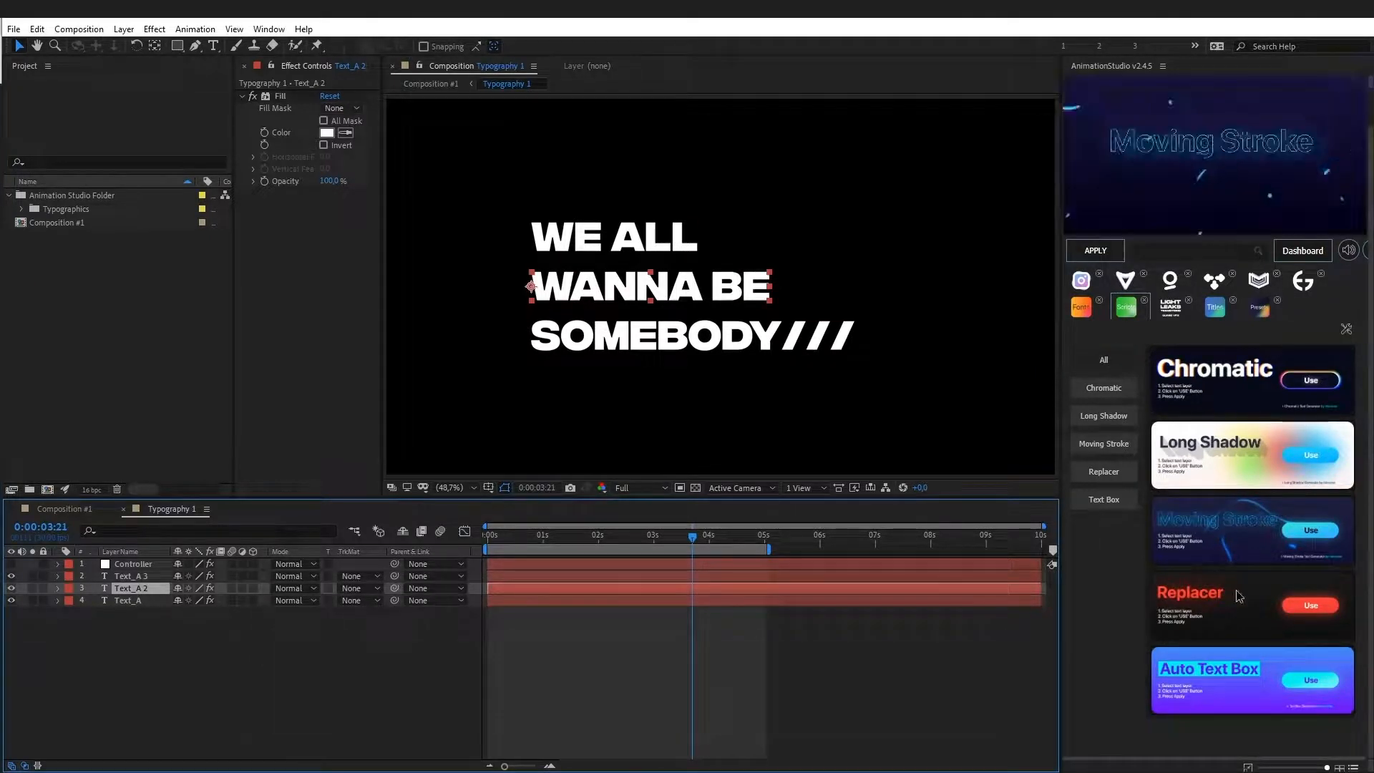
left_click(1256, 685)
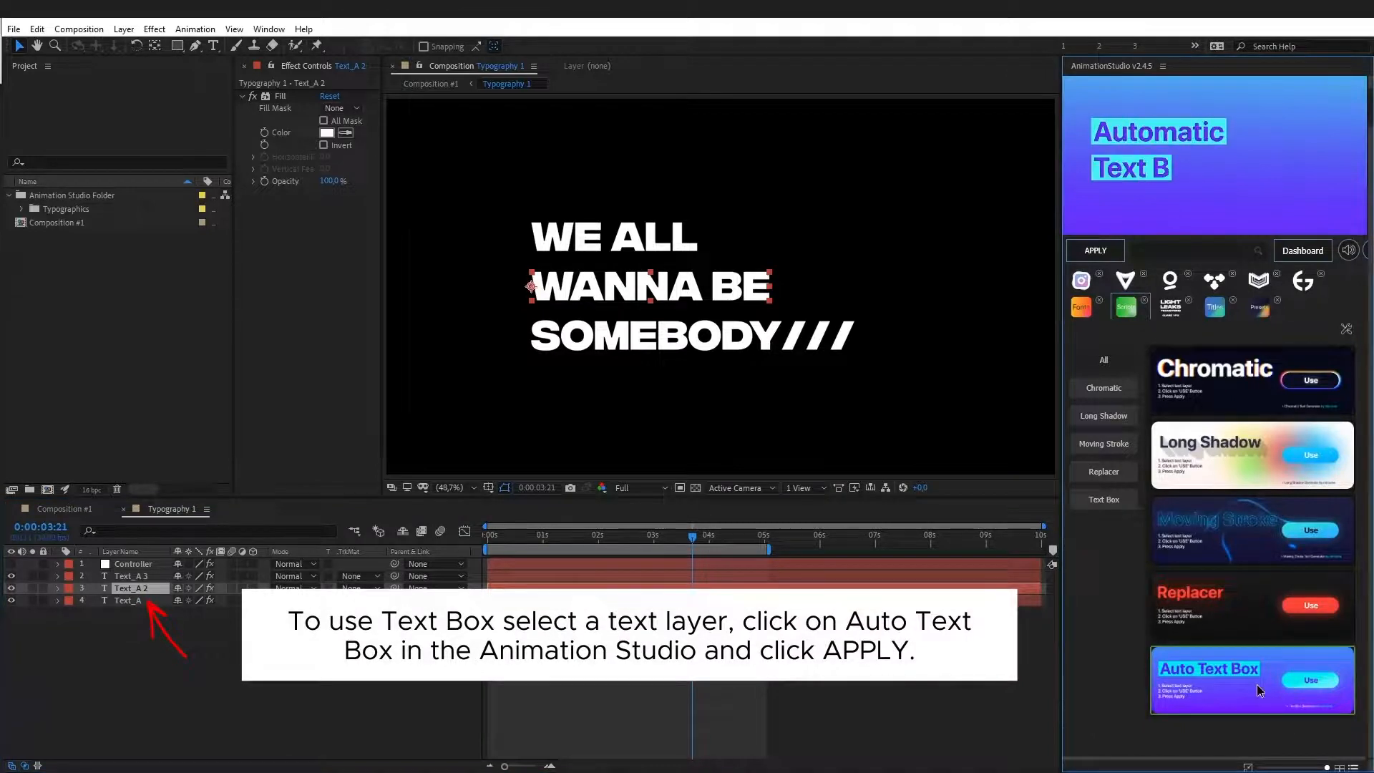
left_click(1094, 252)
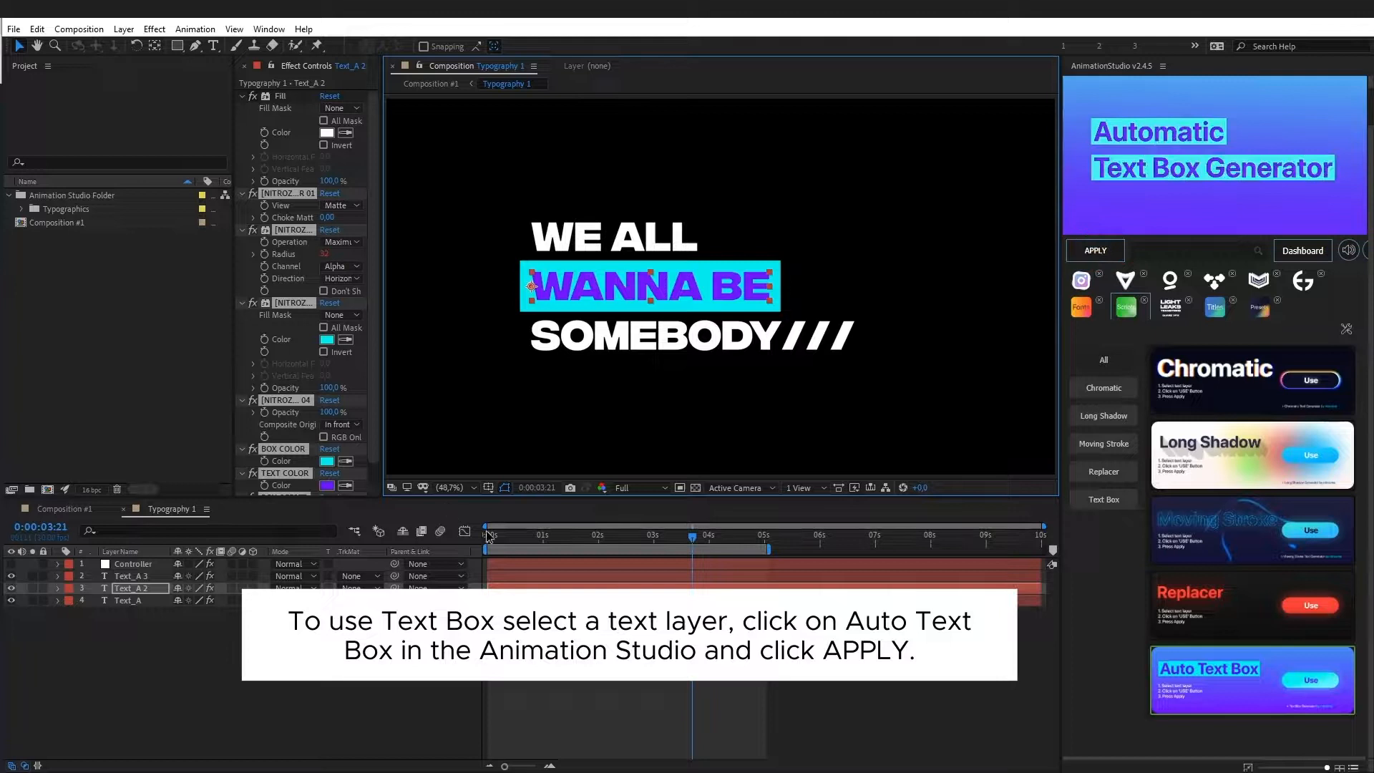
Step: Widen the effect controls area and set the Box Offset slider of Text_A 2 to 24
left_click_drag(233, 429, 175, 431)
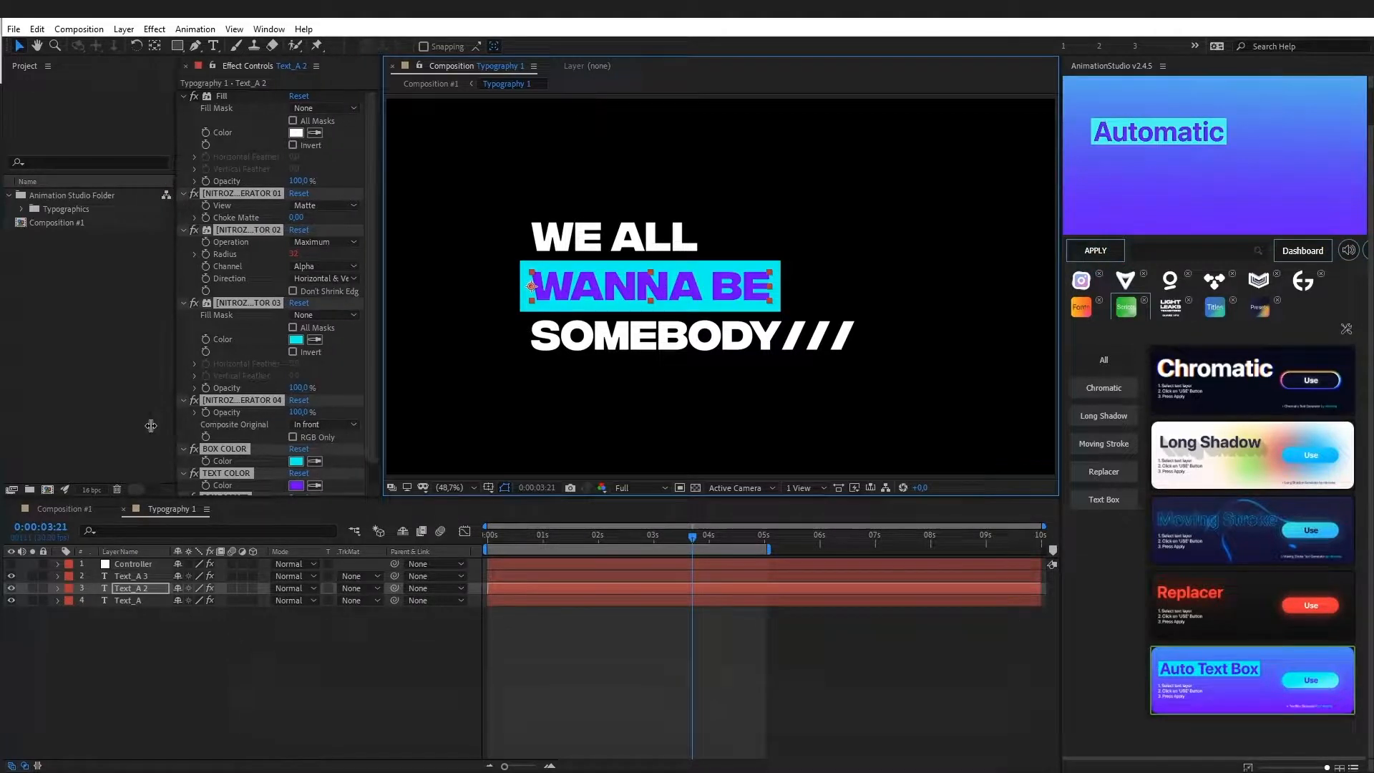
scroll(351, 447, "down", 1)
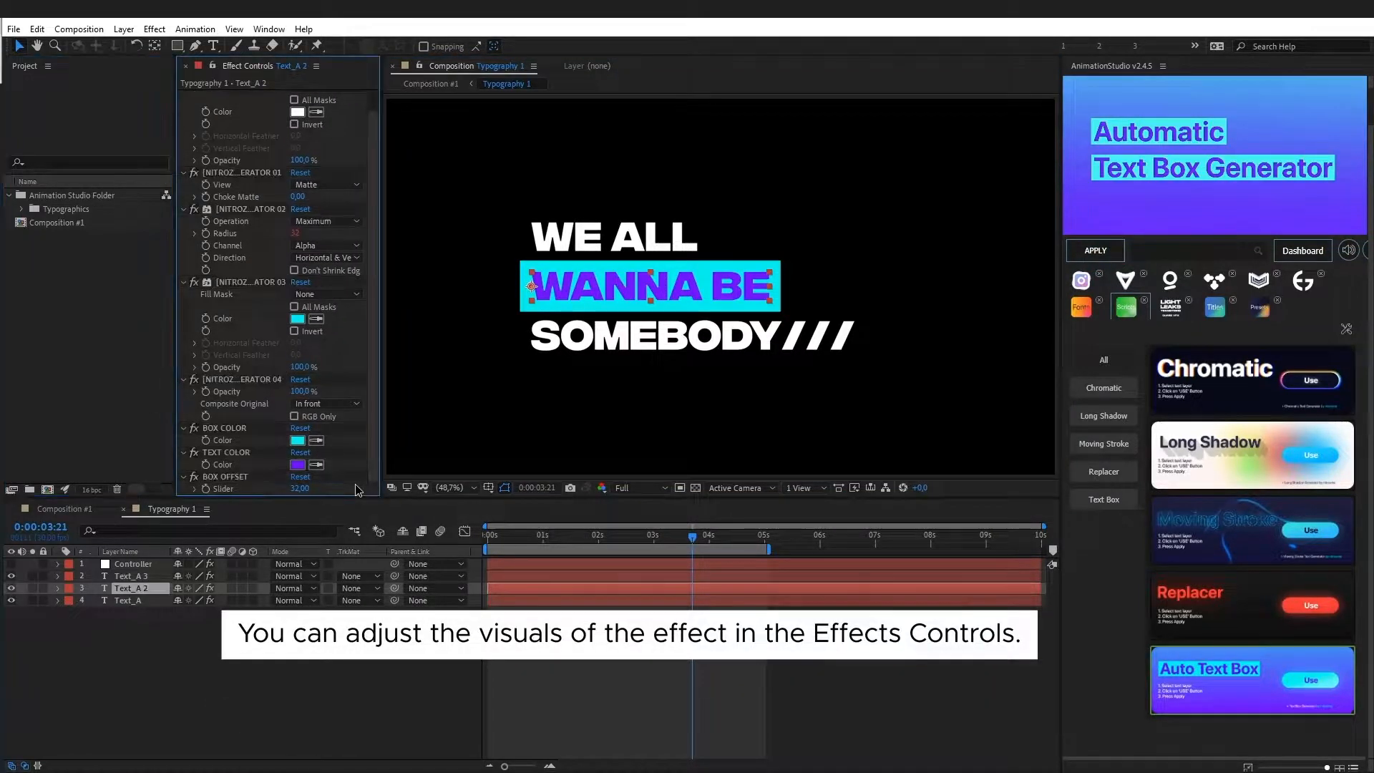
left_click_drag(300, 488, 296, 488)
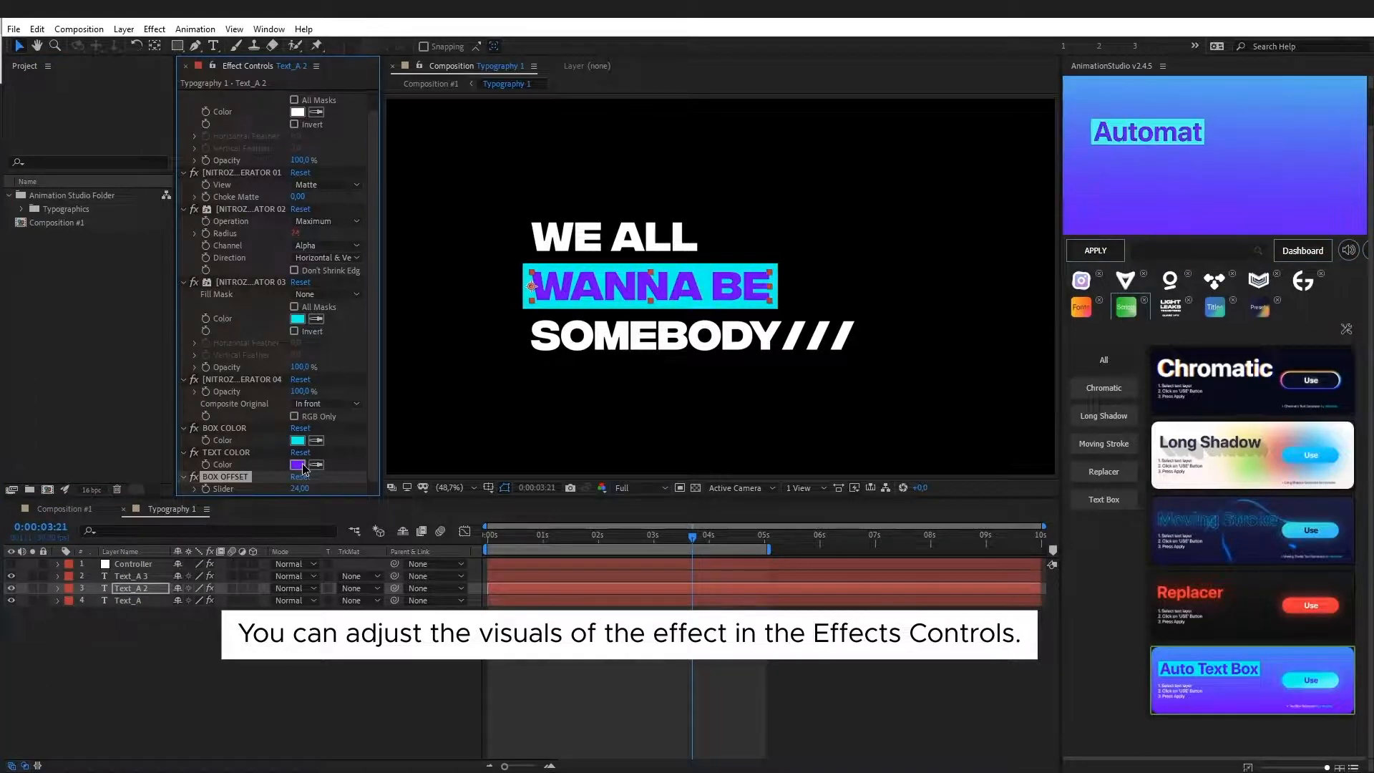
Step: Set the Box Color of Text_A 2 to white FFFFFF and deselect the layer
left_click(298, 439)
left_click_drag(955, 514, 957, 503)
left_click_drag(889, 570, 913, 586)
left_click_drag(1015, 618, 1015, 634)
mouse_move(948, 602)
left_mouse_down()
mouse_move(838, 555)
mouse_move(786, 502)
left_mouse_up()
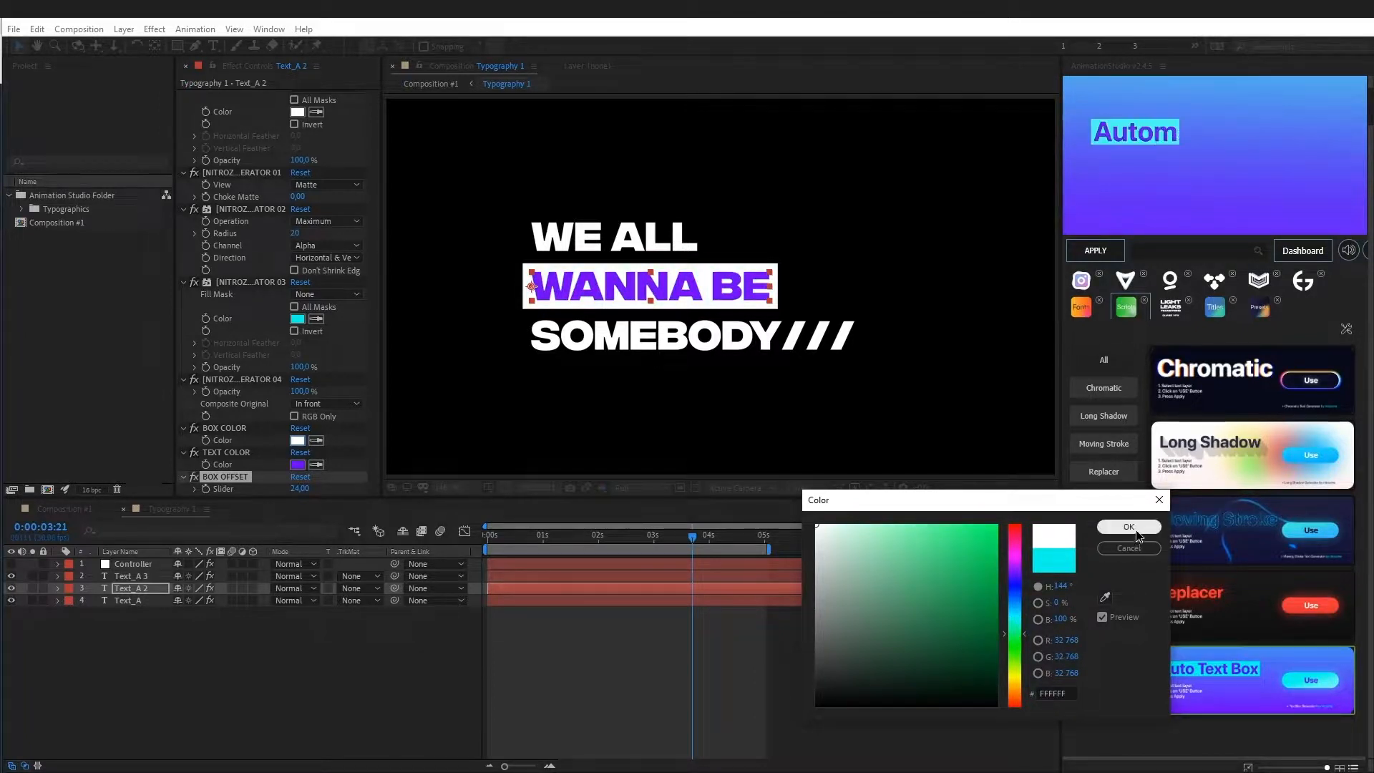
key("Return")
left_click(435, 647)
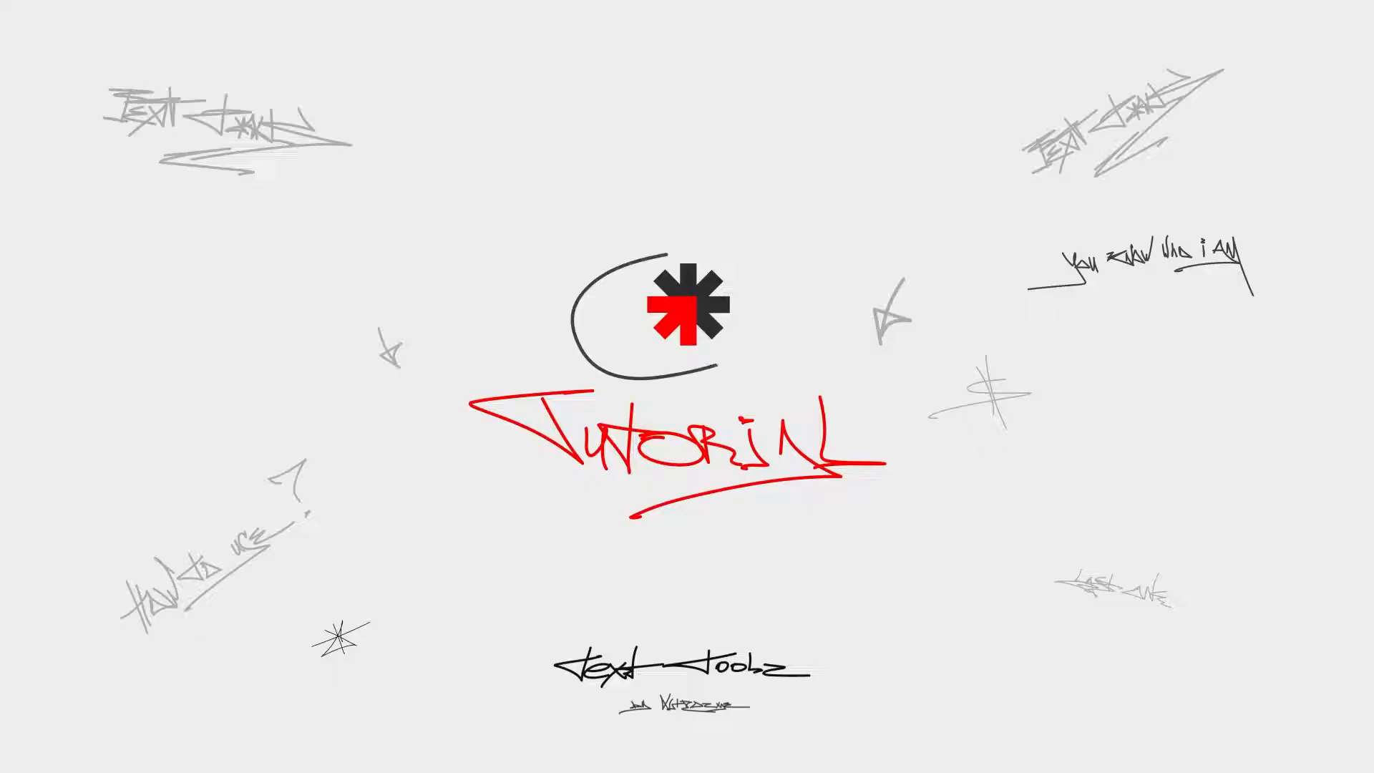